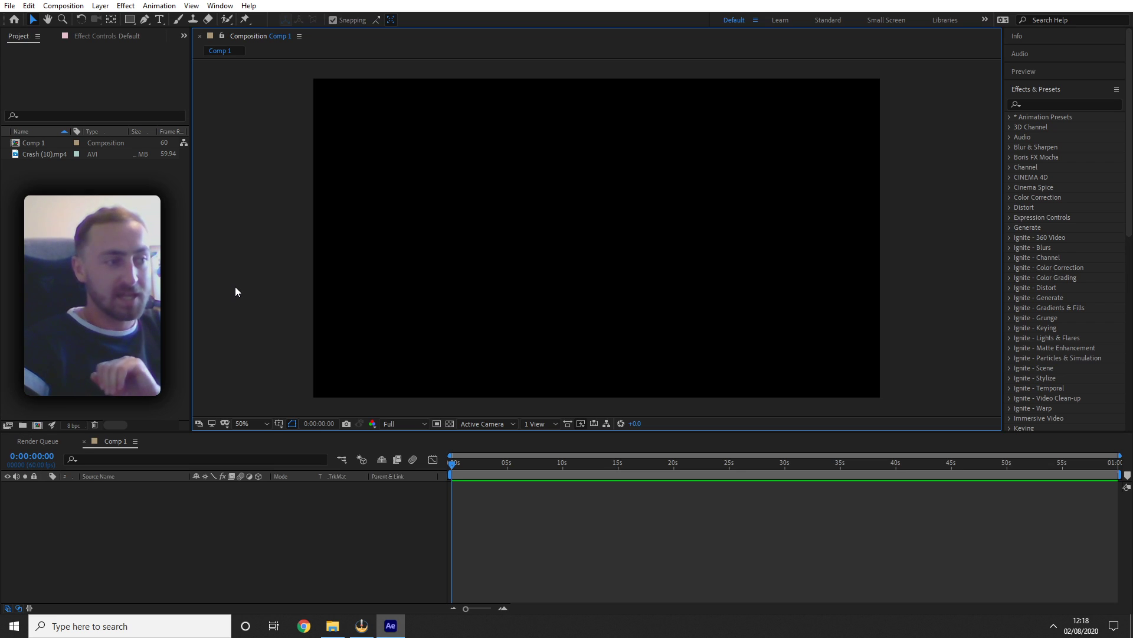
- Add the Crash (10).mp4 footage to Comp 1 as layer 1
click(41, 154)
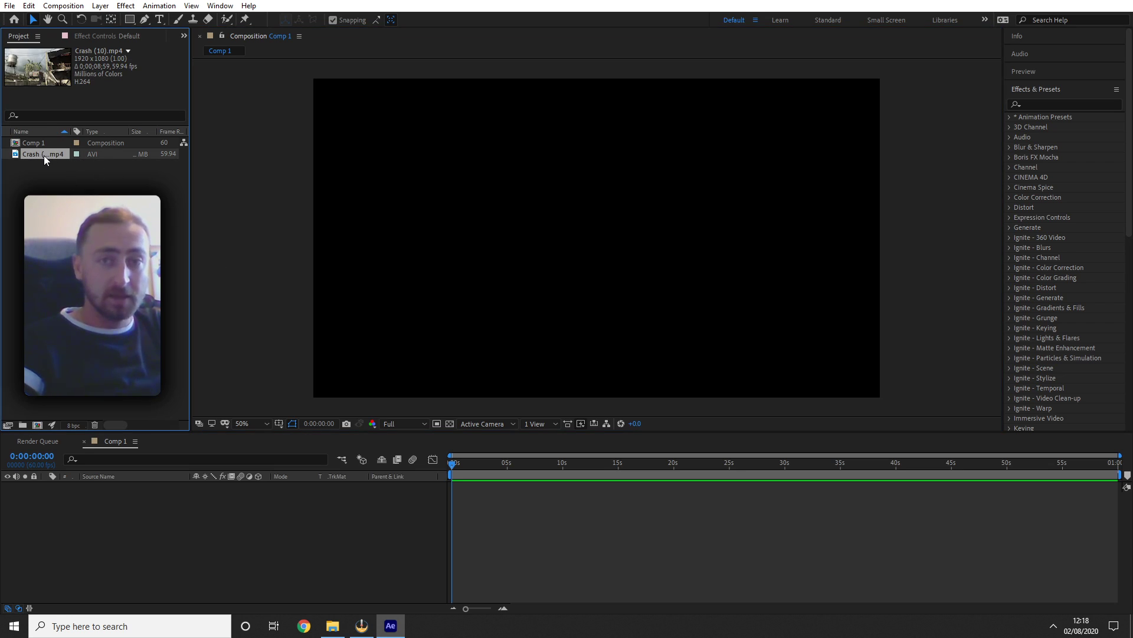
drag(41, 154, 139, 552)
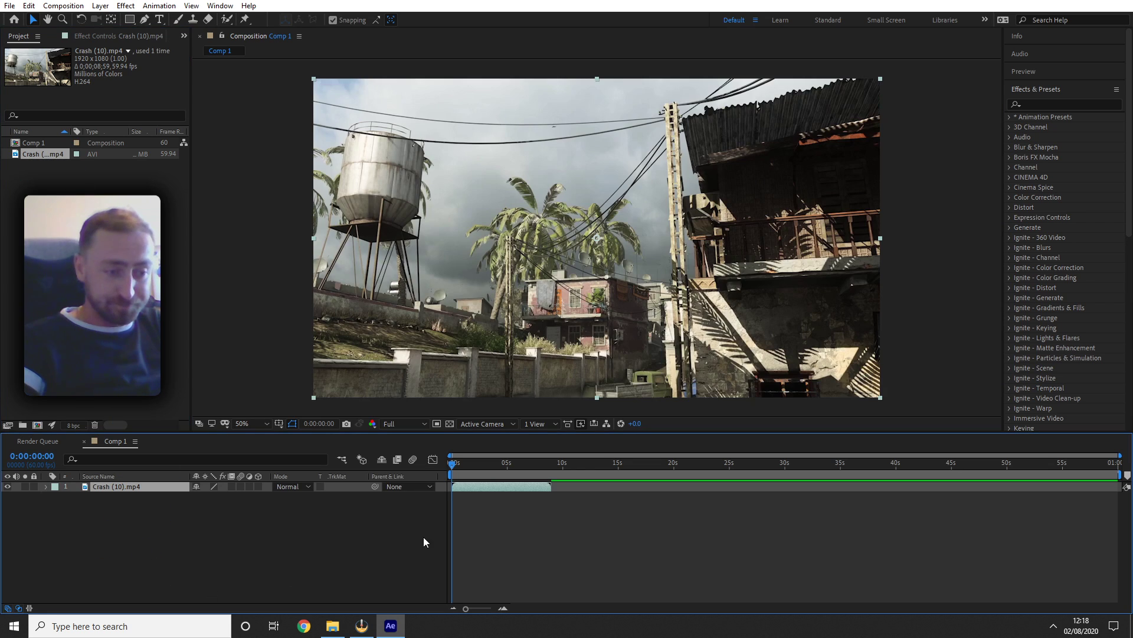
- Apply Track Camera to the Crash (10).mp4 layer and let the 3D Camera Tracker solve
right_click(469, 486)
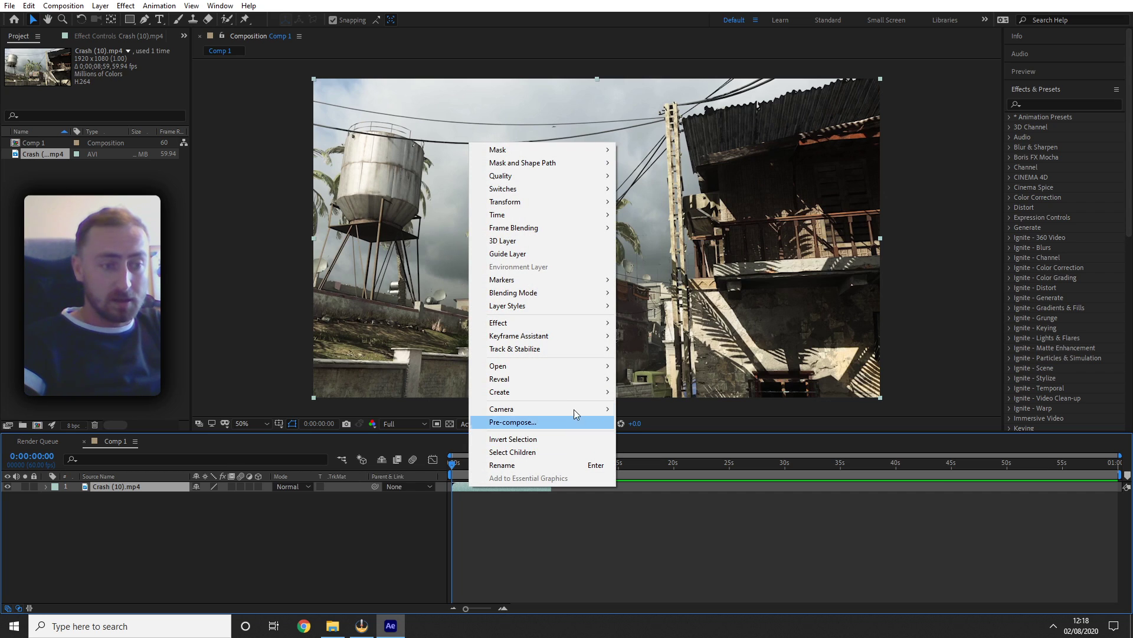
mouse_move(571, 348)
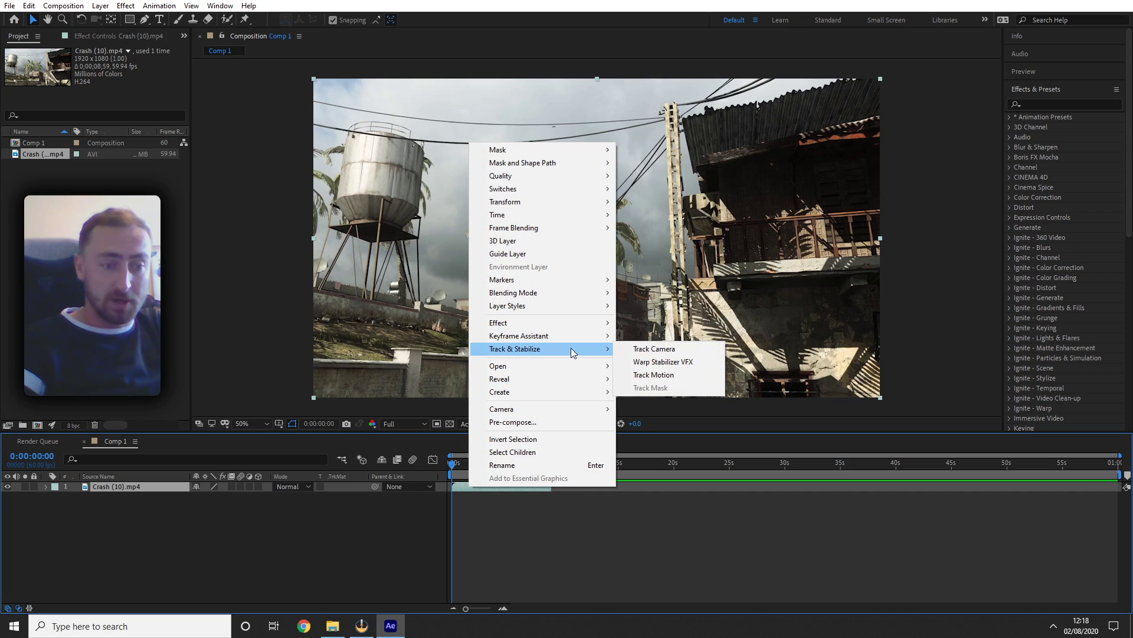
click(674, 353)
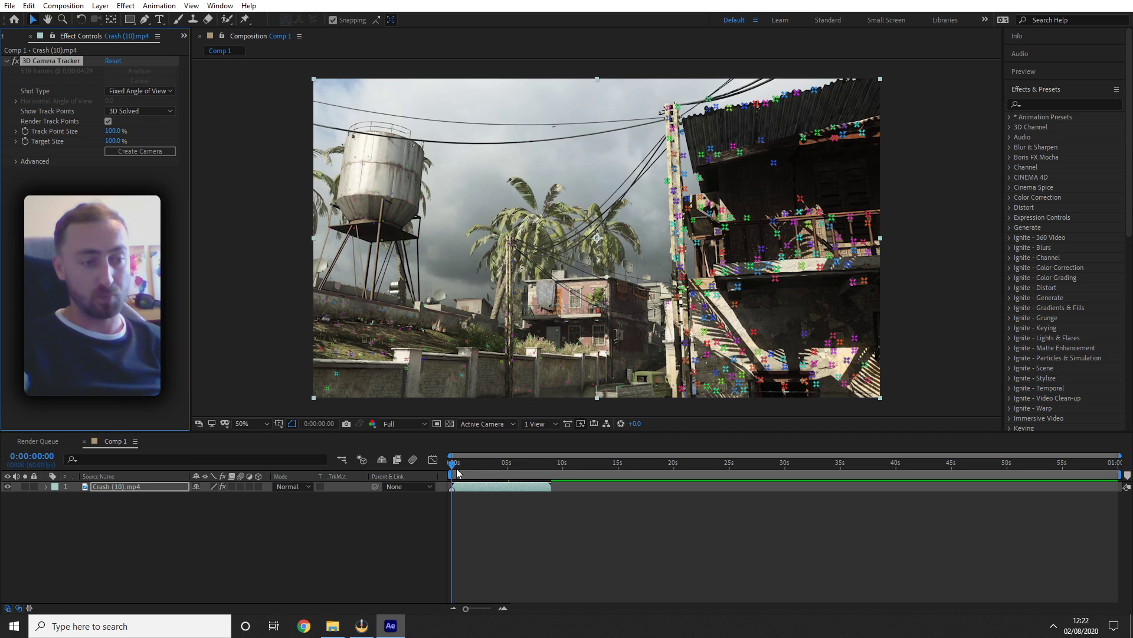
- At 0:00:05:12, create a null and camera from a track point on the alley floor
drag(454, 467, 510, 464)
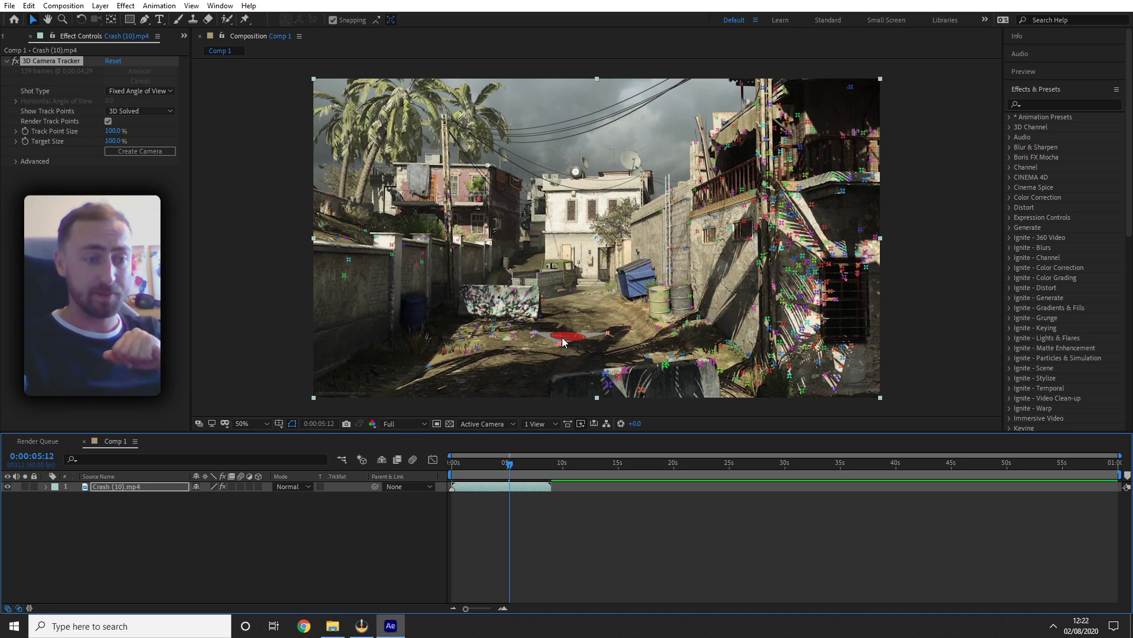
right_click(564, 342)
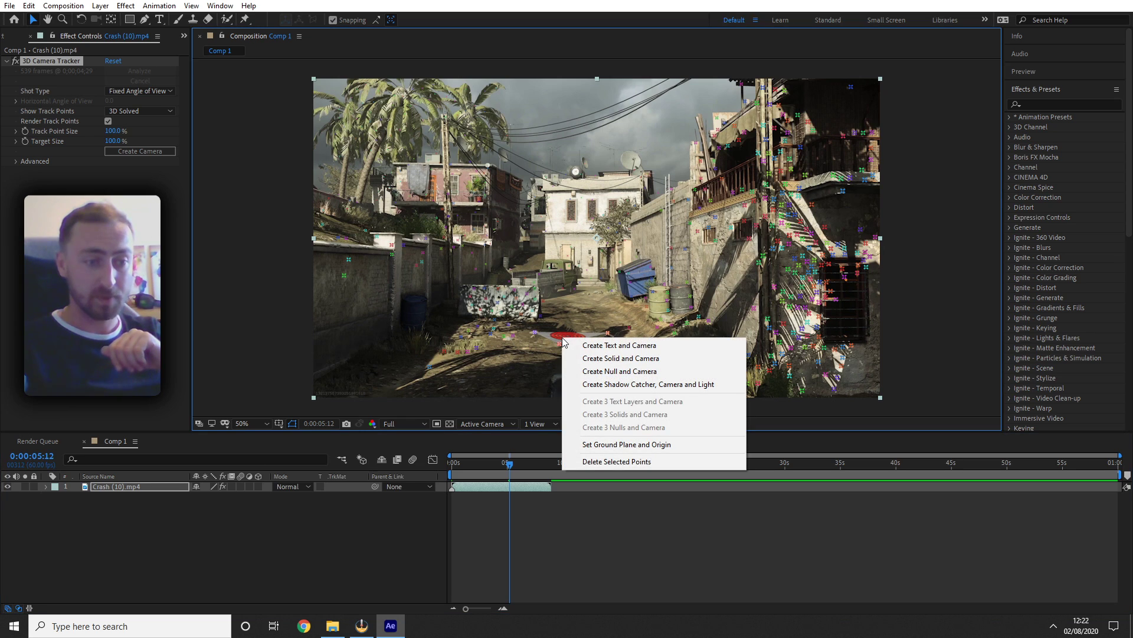
click(665, 373)
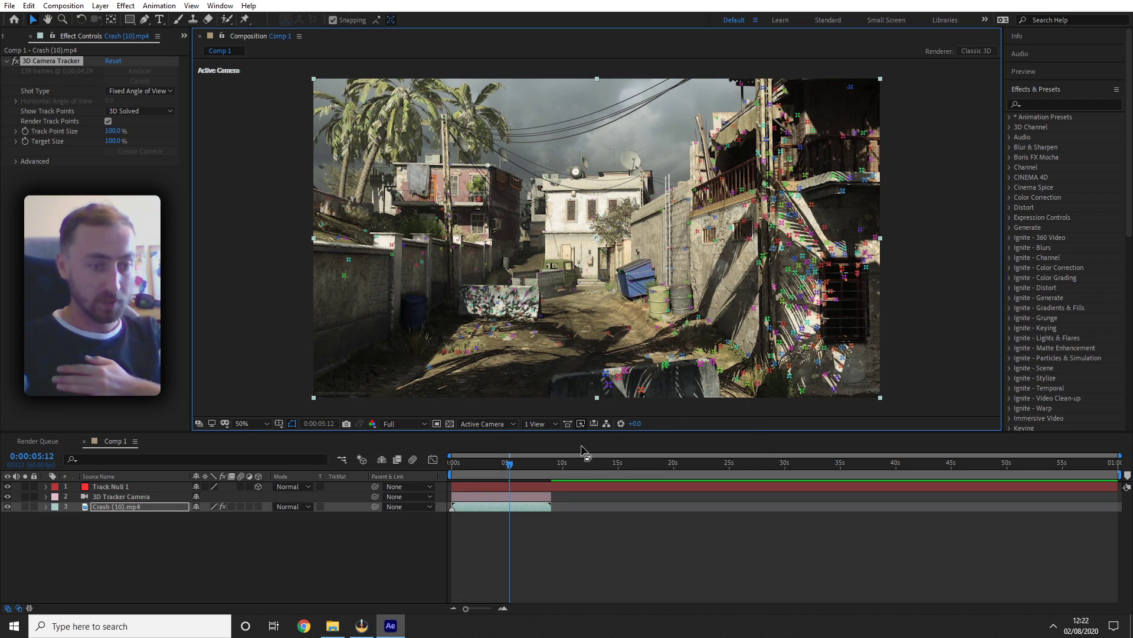
click(108, 489)
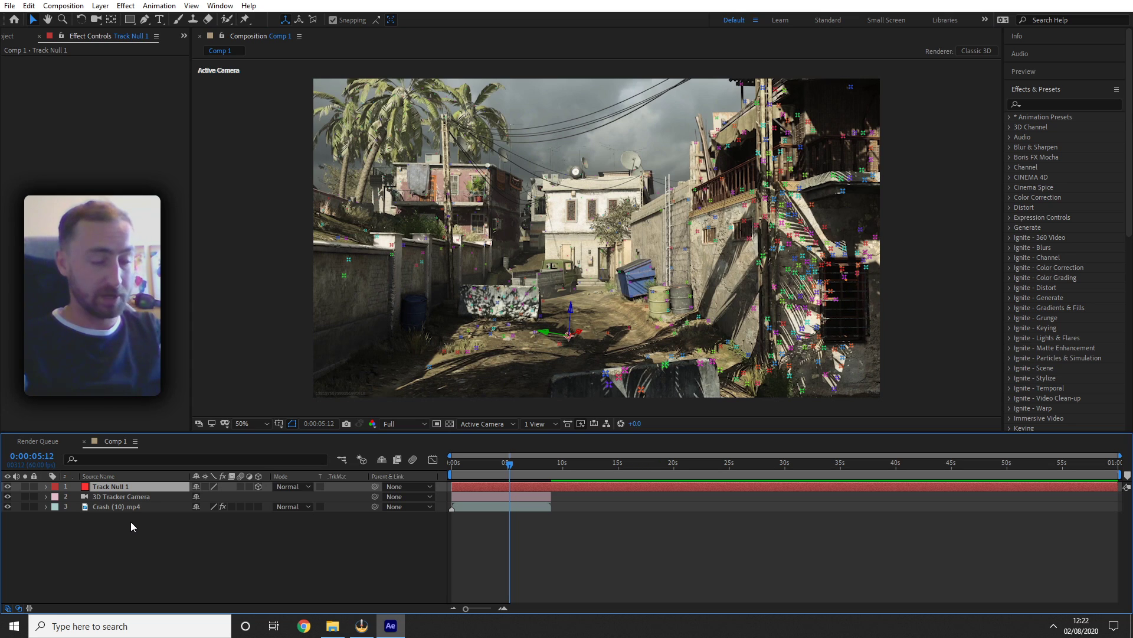
key(p)
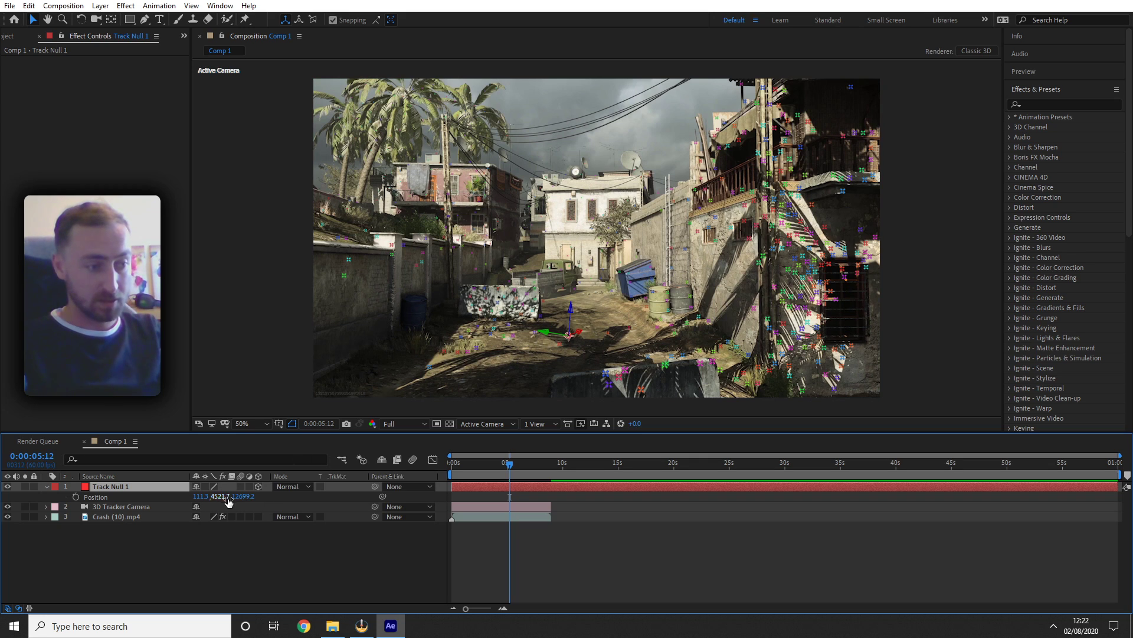
click(46, 487)
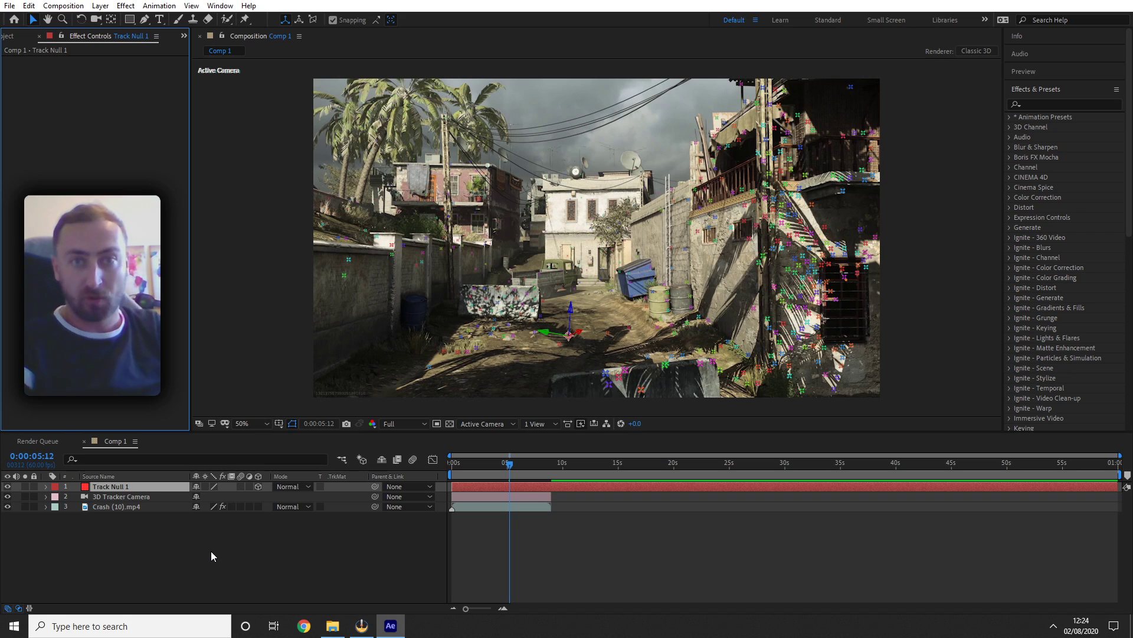
click(235, 540)
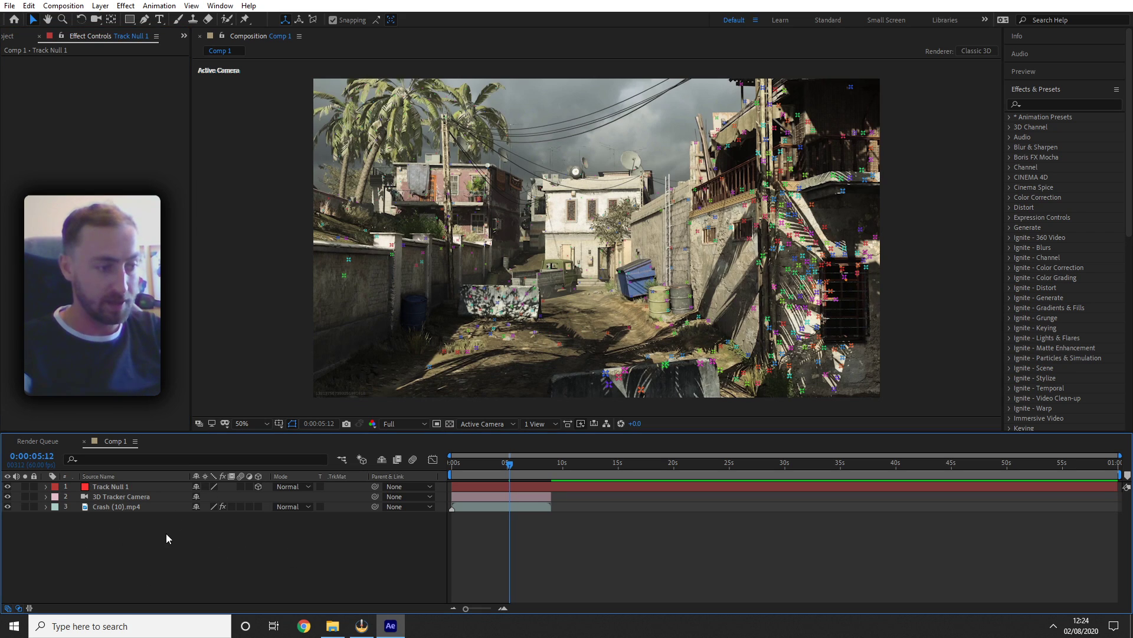
- Create a two-line '3d text' / 'tutorial' text layer, then turn off its visibility
right_click(150, 554)
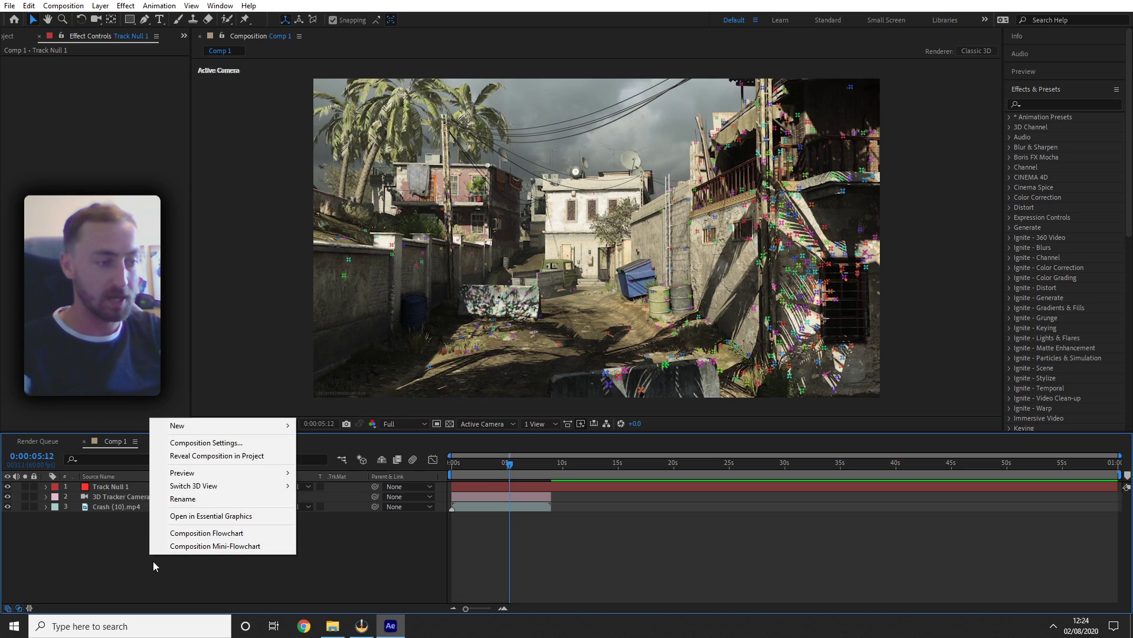
mouse_move(205, 425)
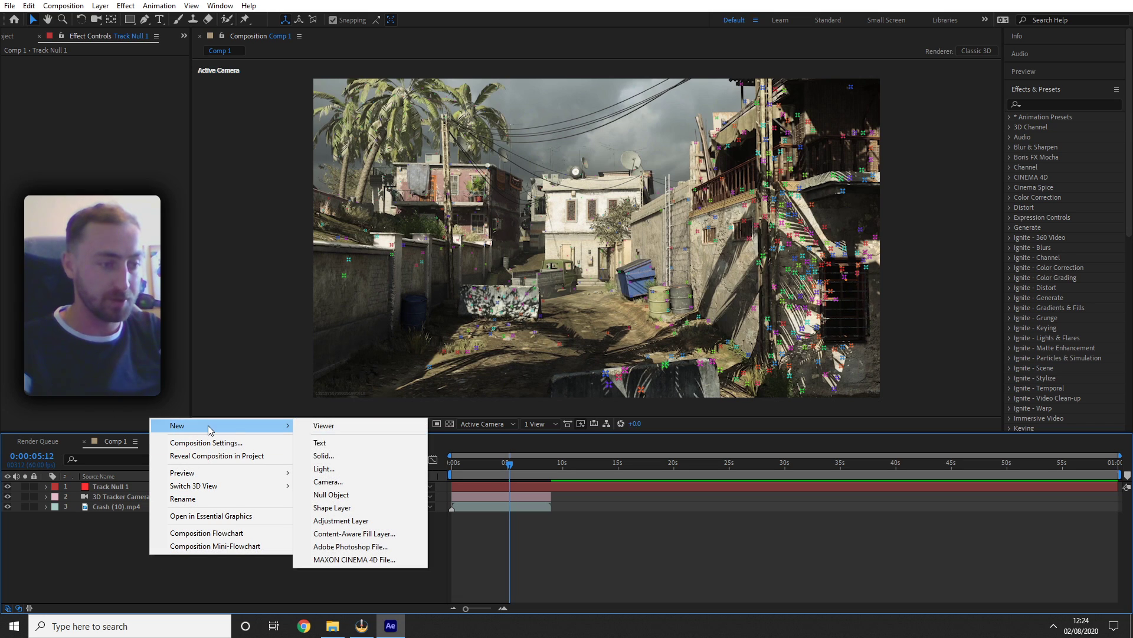
click(408, 441)
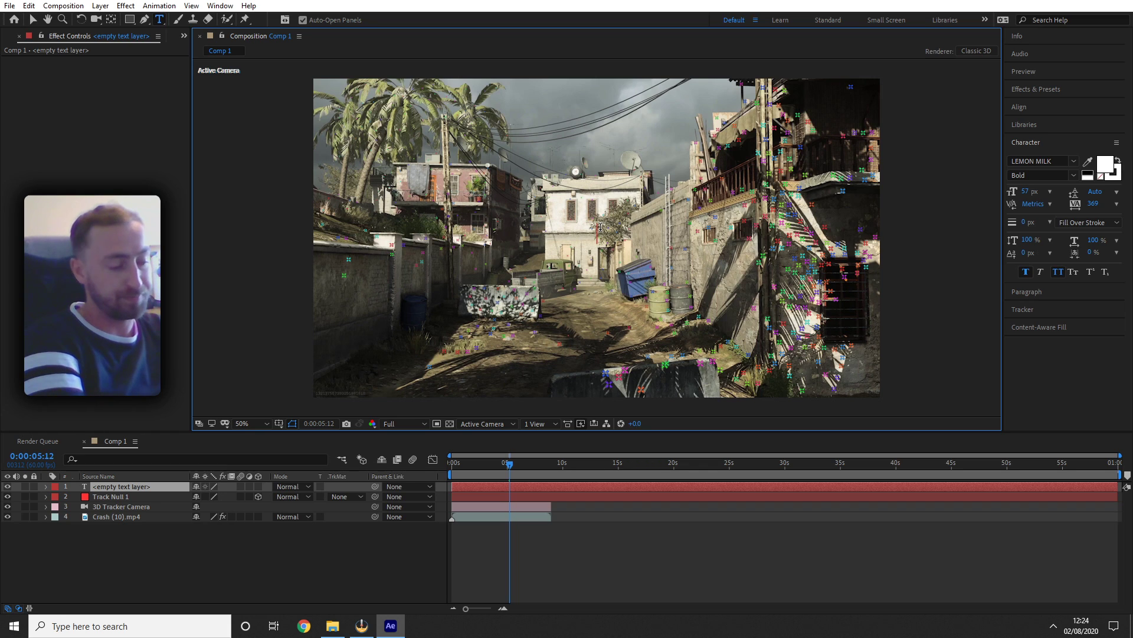
text(3d textg)
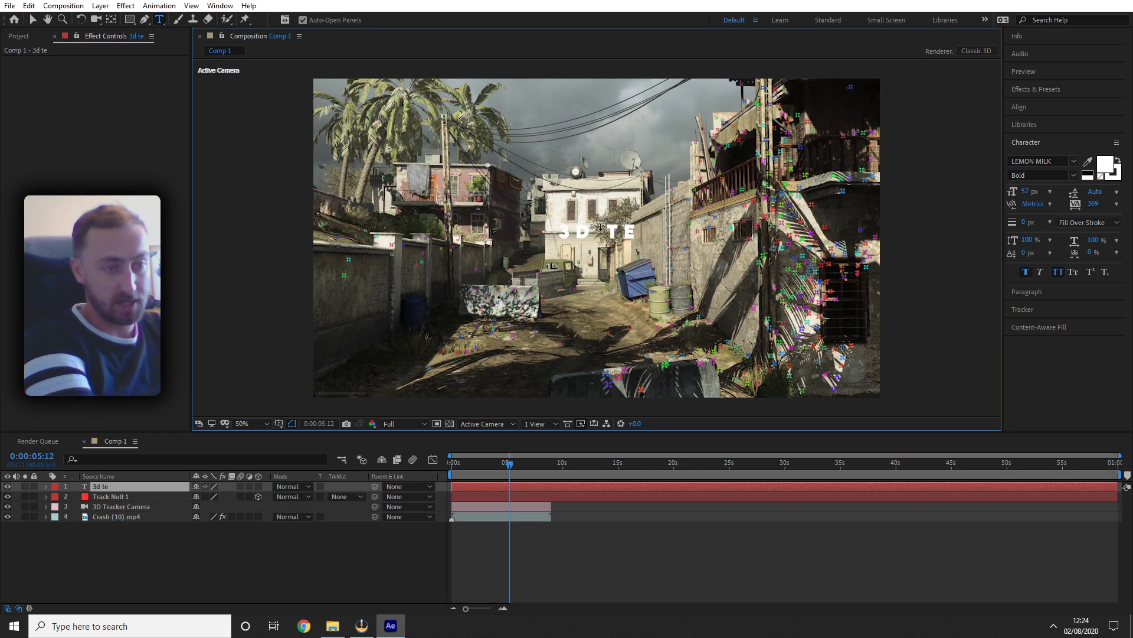
key(BackSpace)
key(BackSpace)
text(t)
key(Return)
text(tutorial)
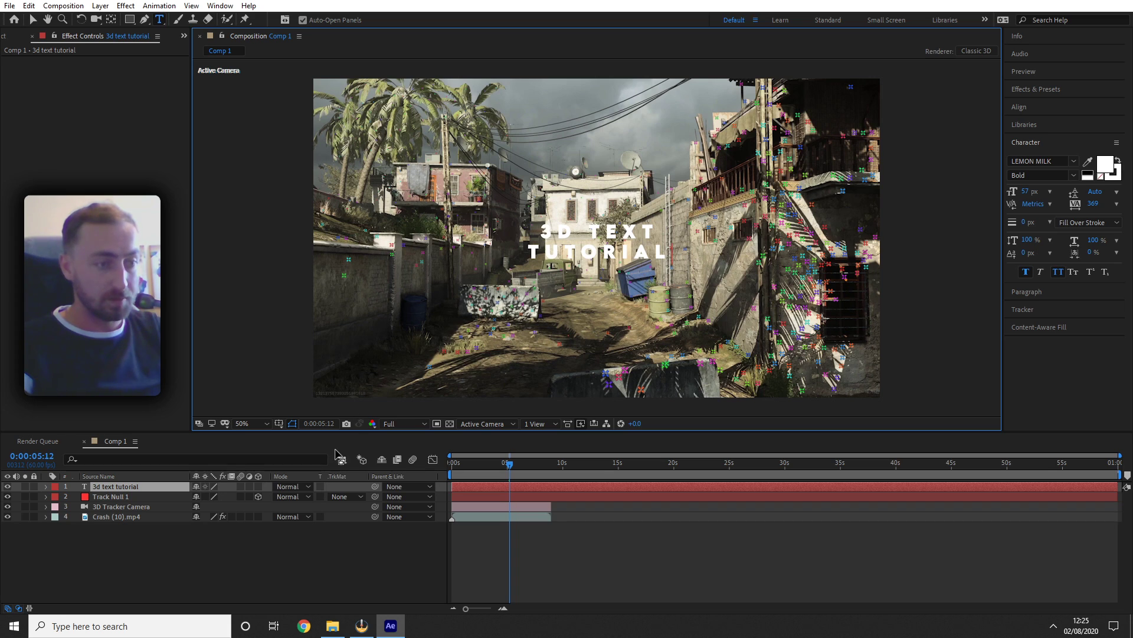
click(235, 586)
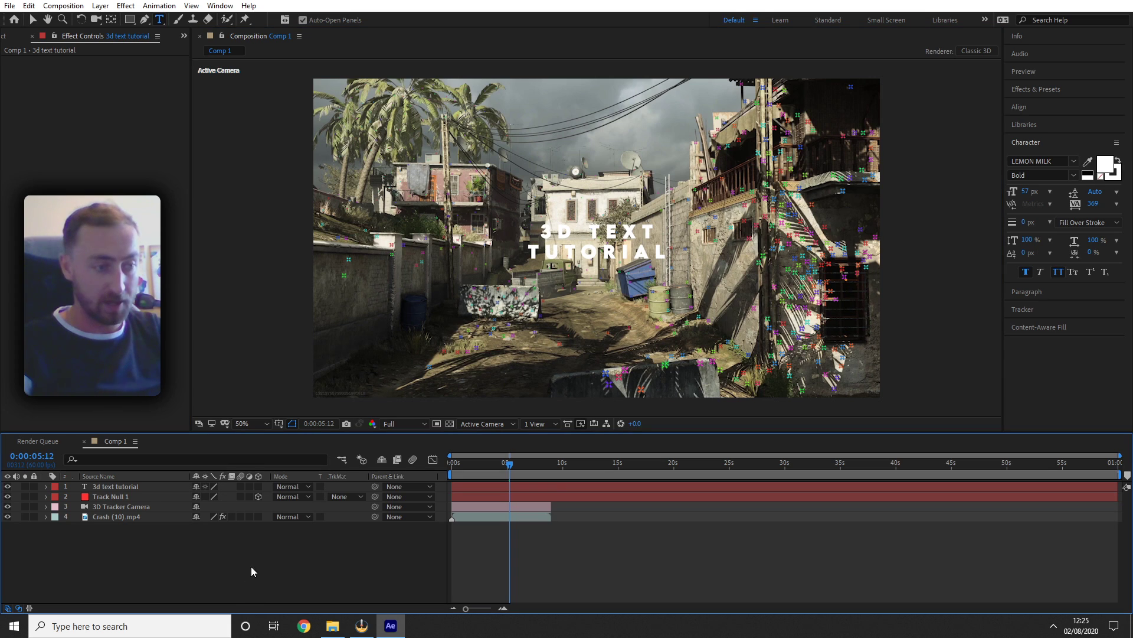
click(8, 487)
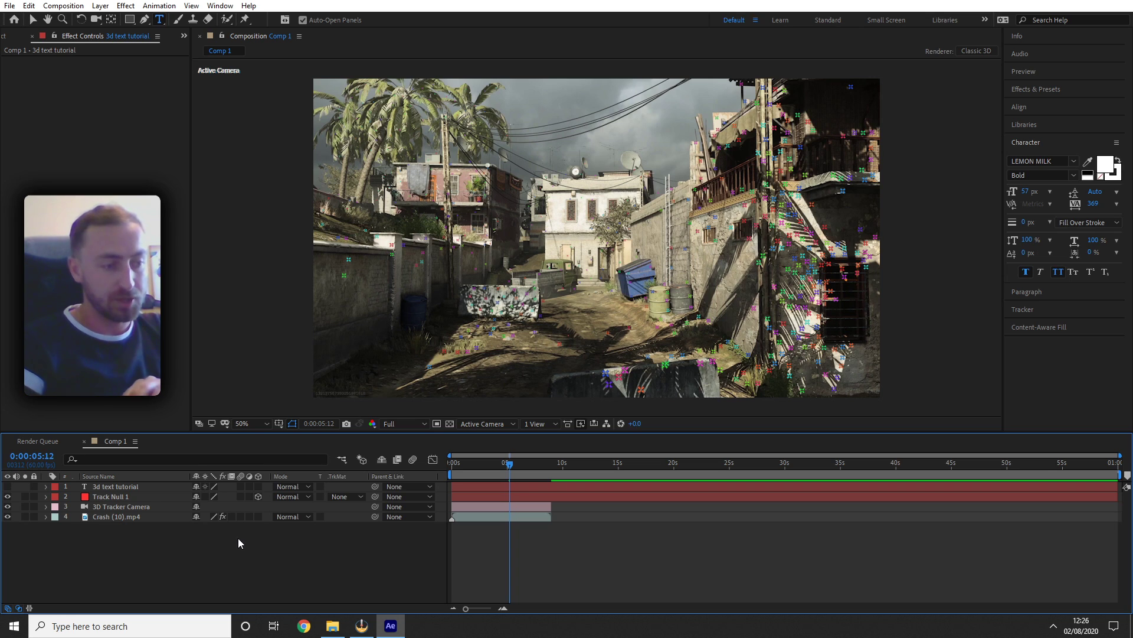
- Create a new 1920x1080 solid layer with colour 000000 (Black Solid 1)
right_click(196, 539)
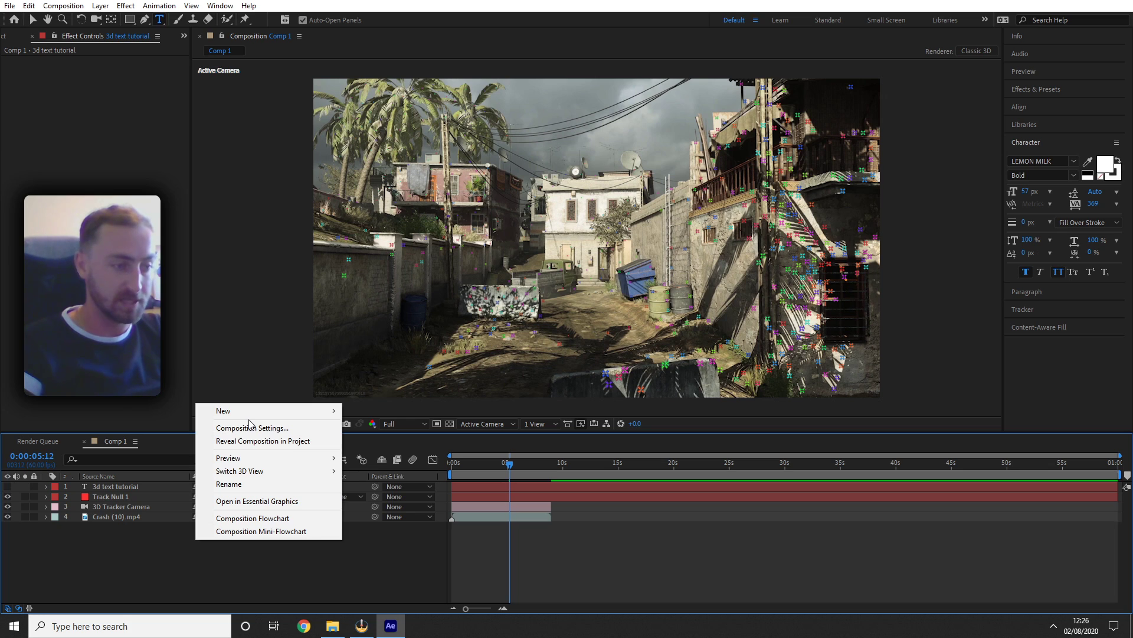
mouse_move(248, 408)
click(428, 444)
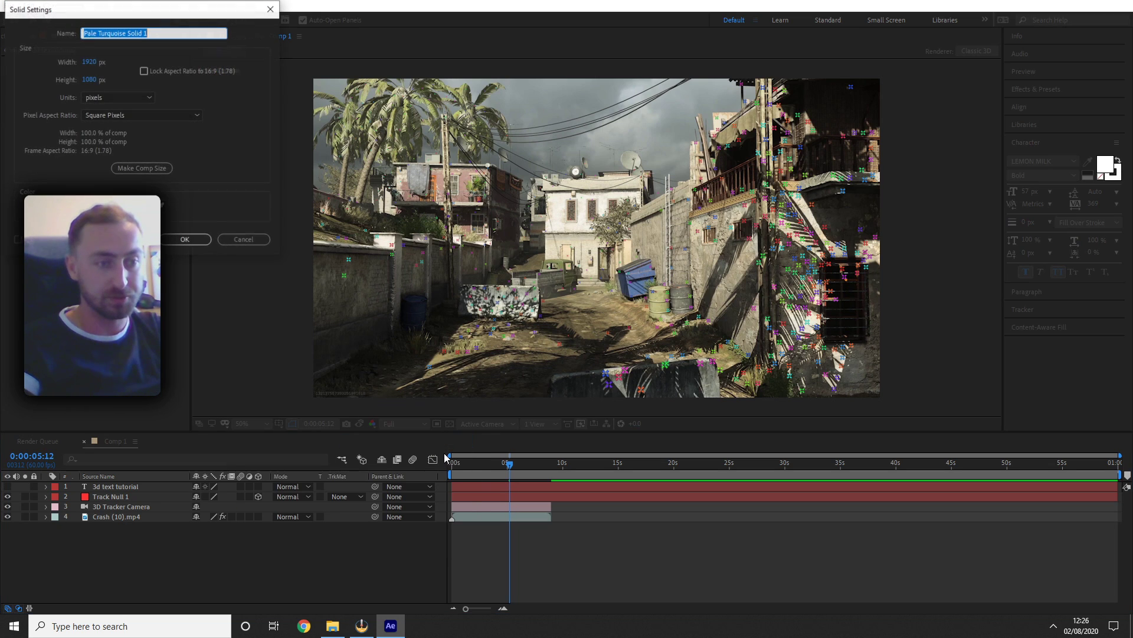
click(88, 207)
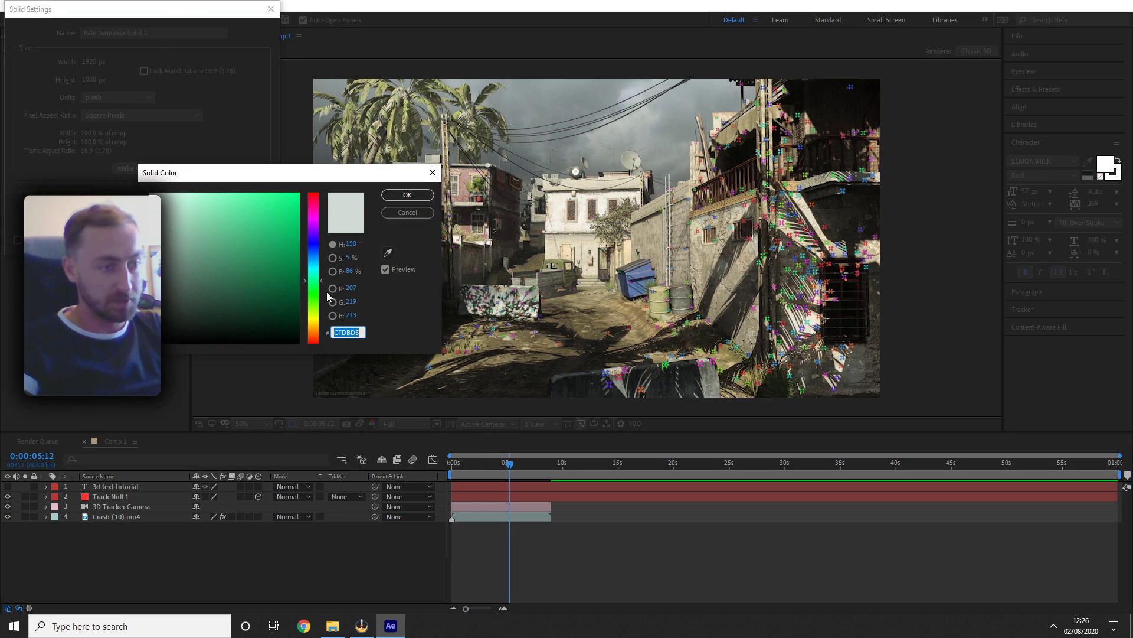
text(000000)
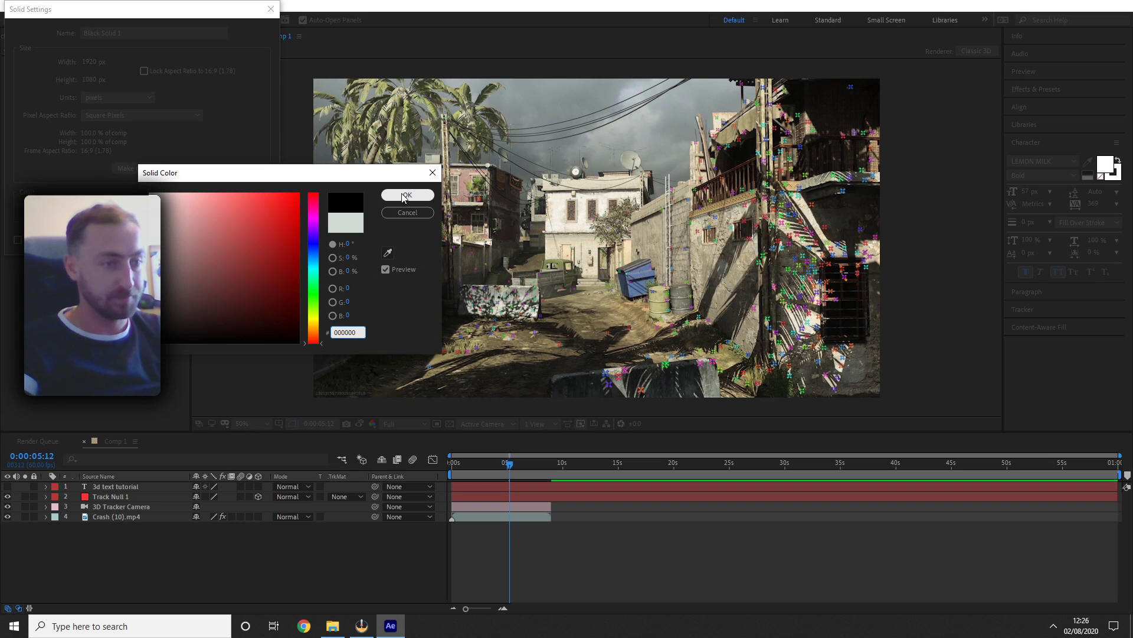
click(407, 195)
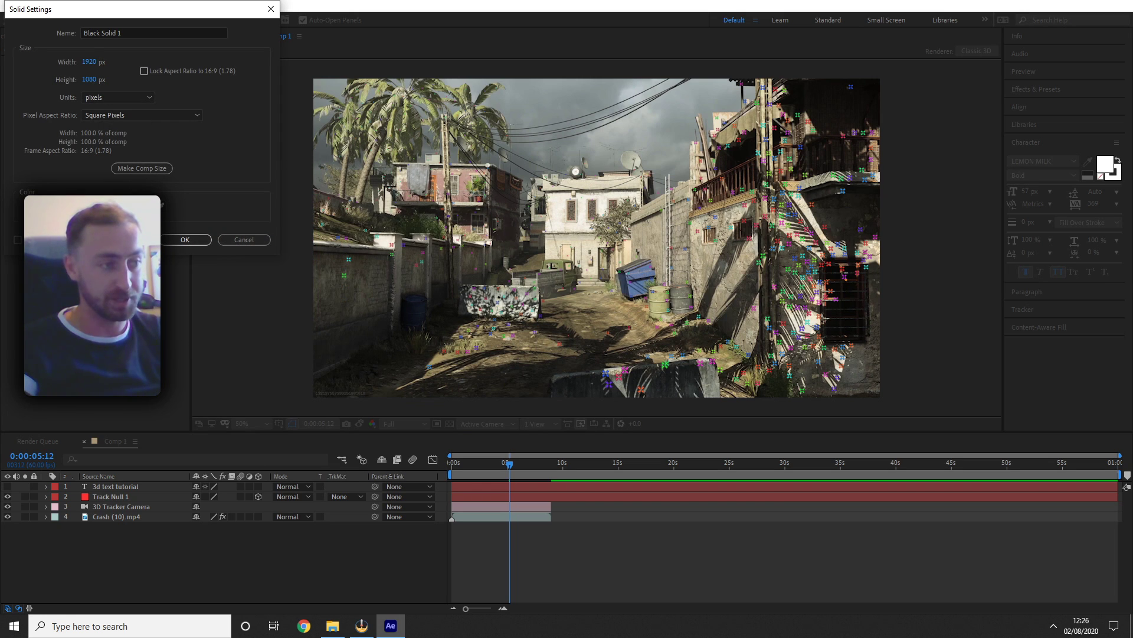
click(183, 243)
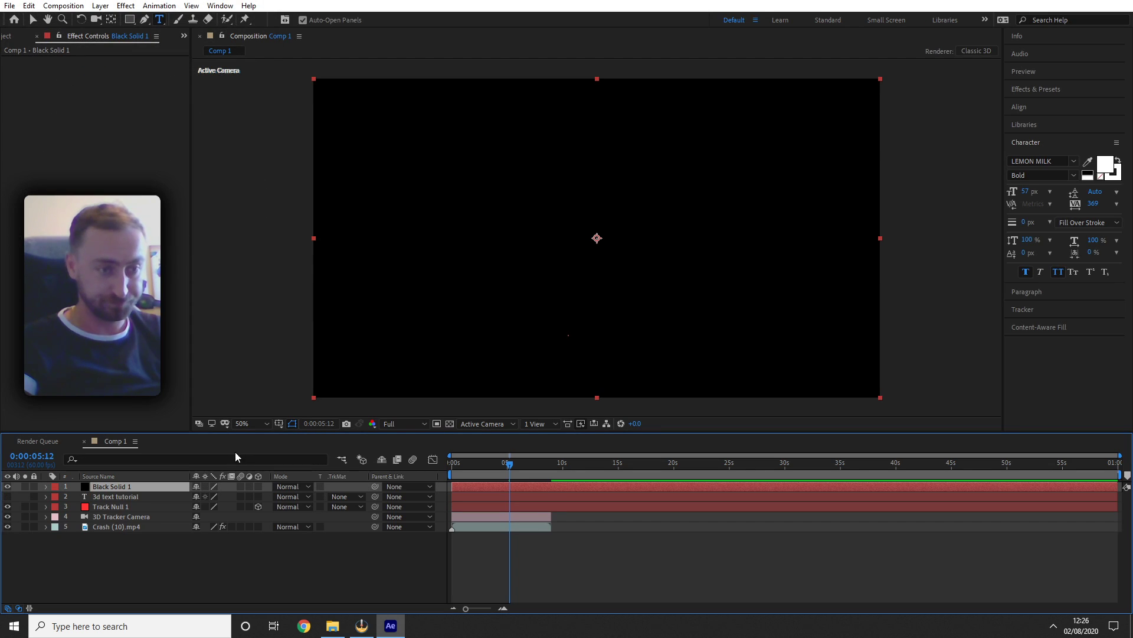
- Search Effects & Presets for 'Element' and drop the effect onto Black Solid 1
click(1047, 90)
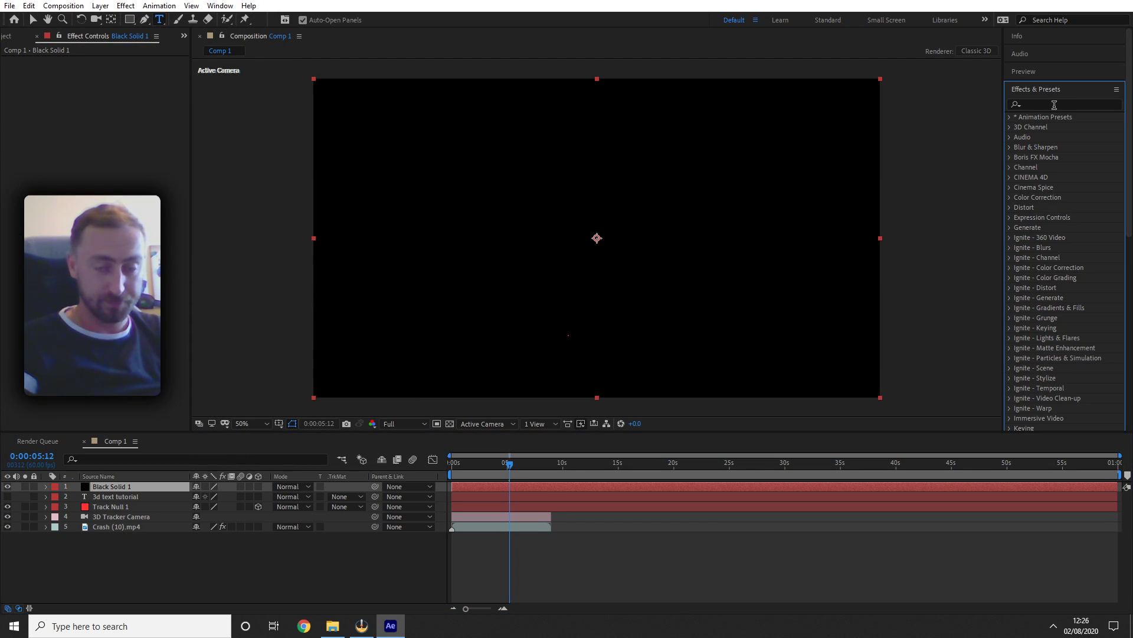
click(1054, 104)
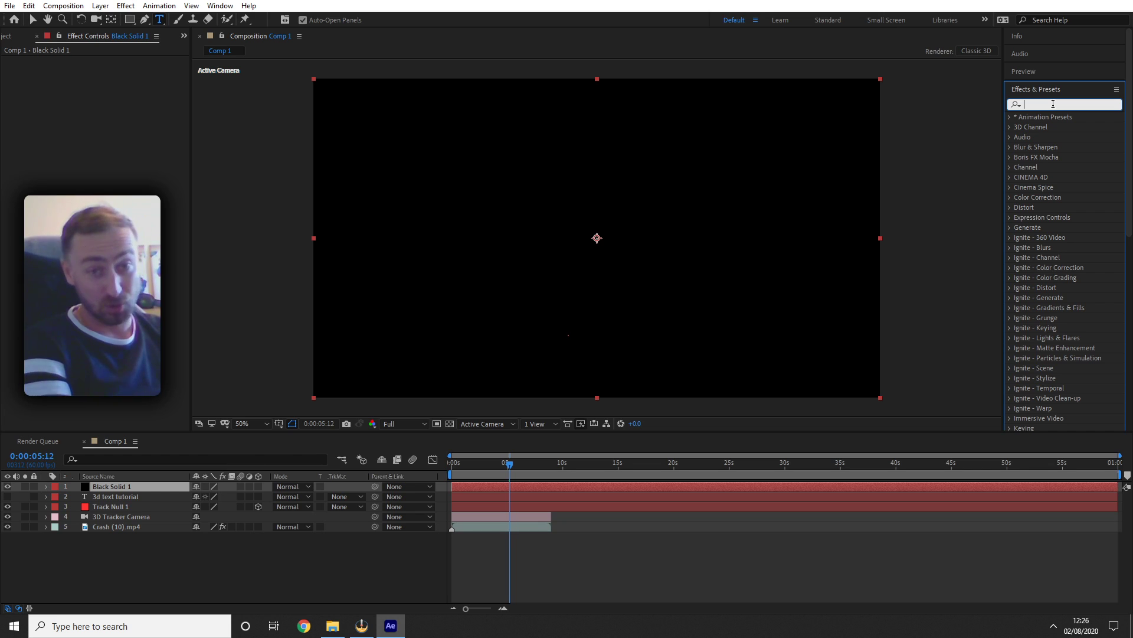
text(Element)
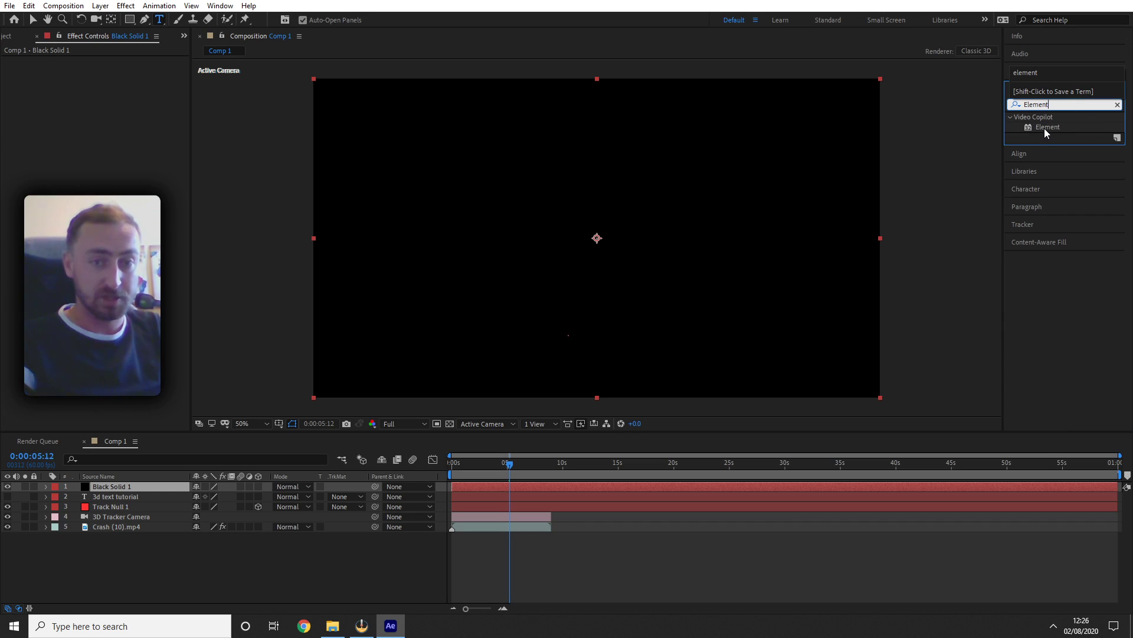
drag(1044, 128, 551, 490)
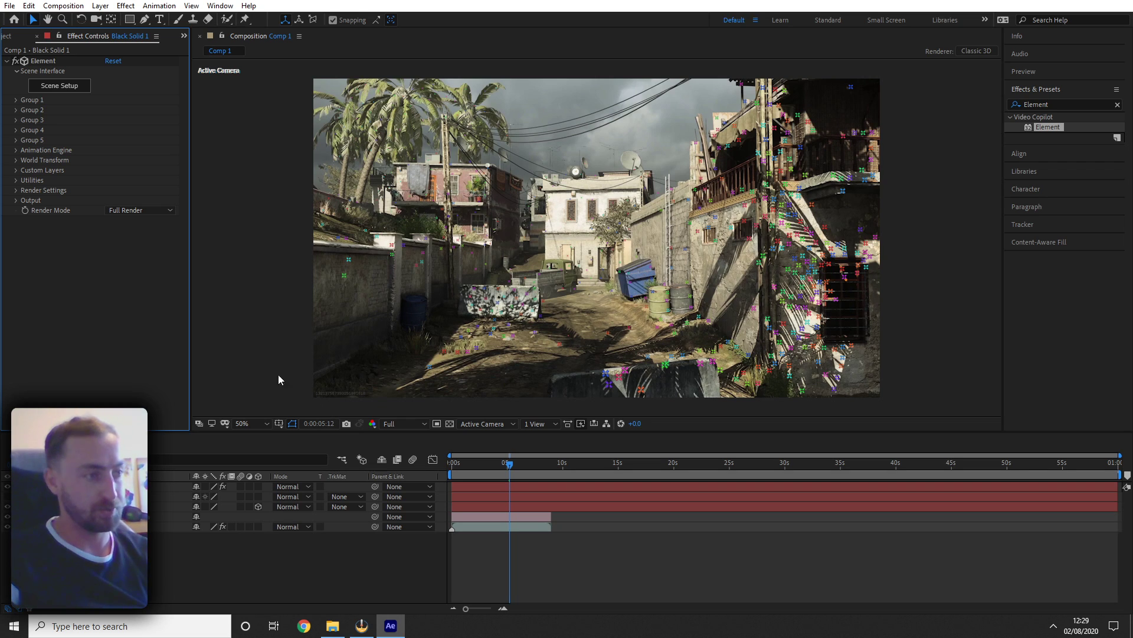
- Set Element's Custom Text and Masks Path Layer 1 to '2. 3d text tutorial'
click(16, 171)
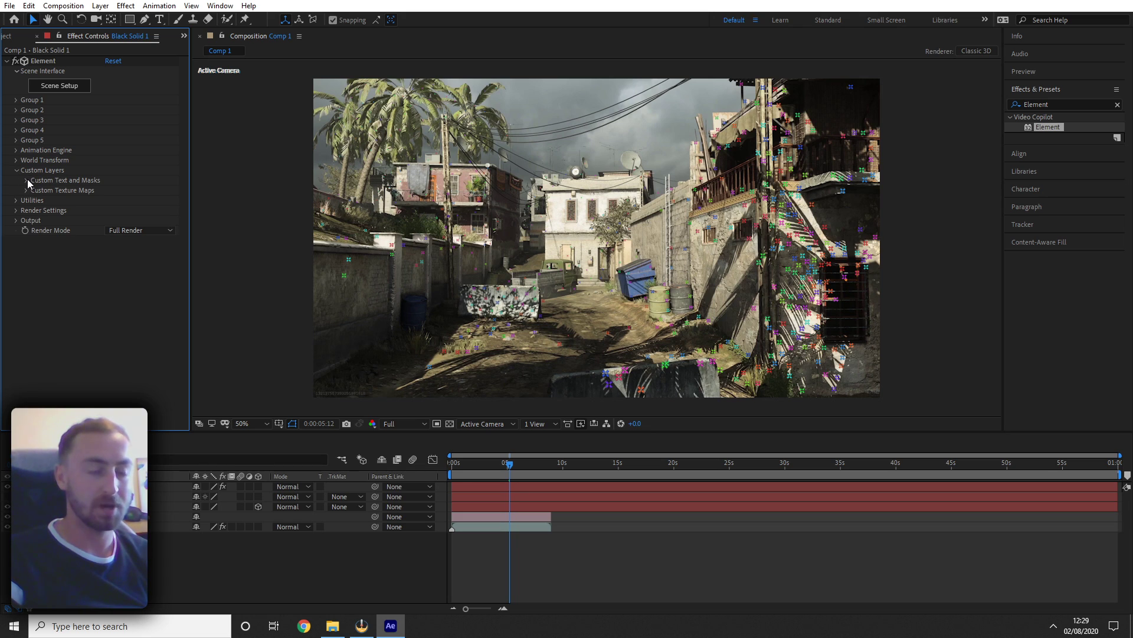
click(26, 181)
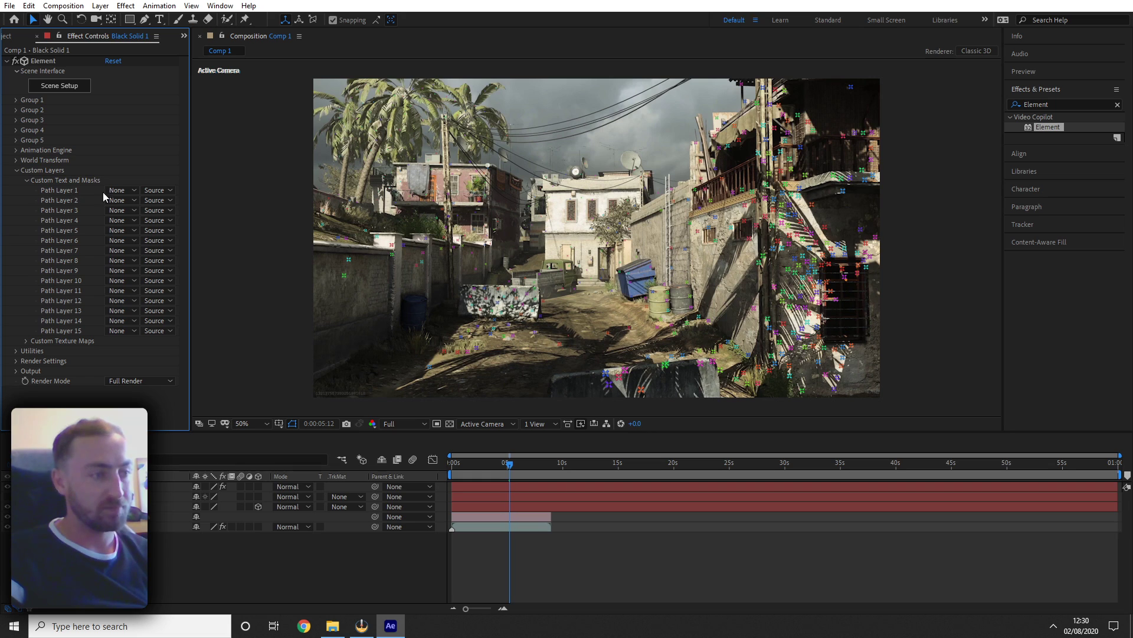
click(125, 192)
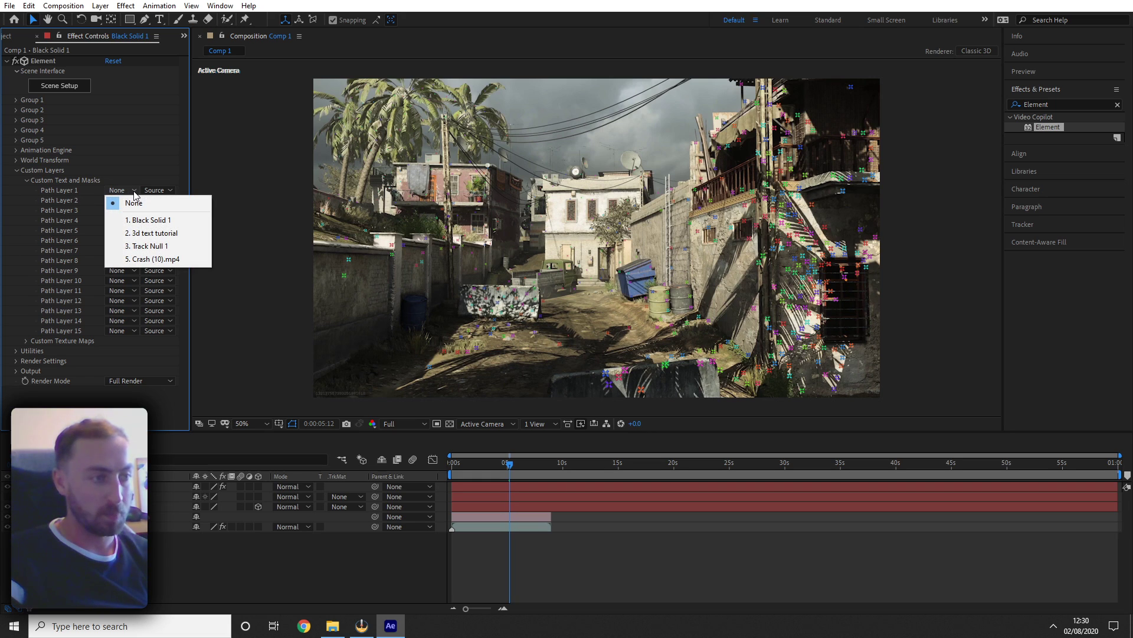
click(177, 235)
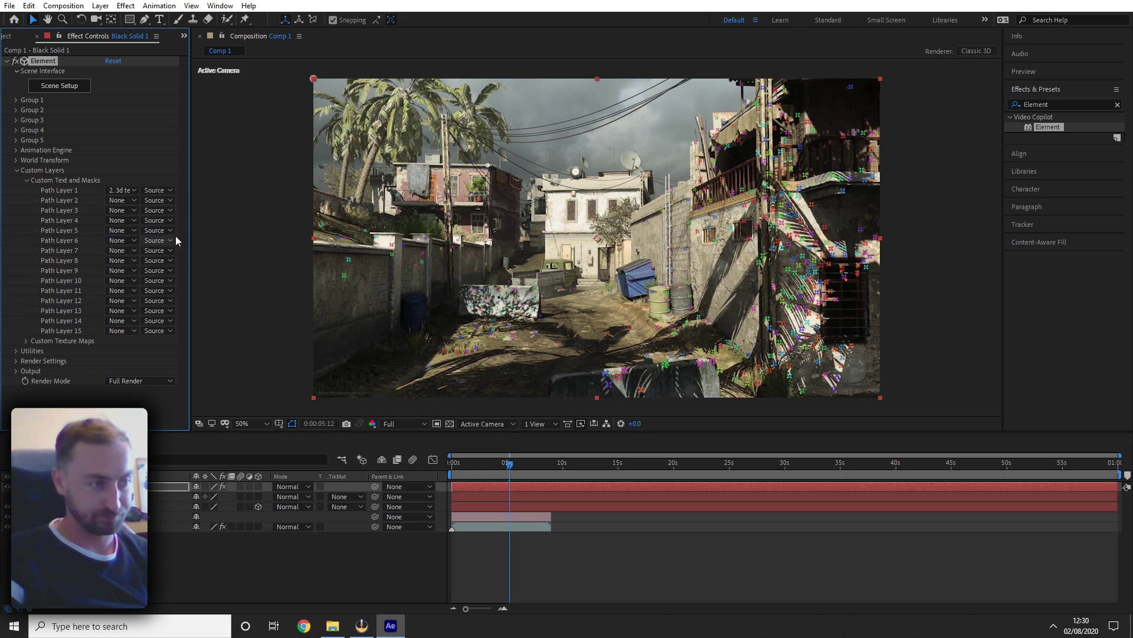
click(17, 171)
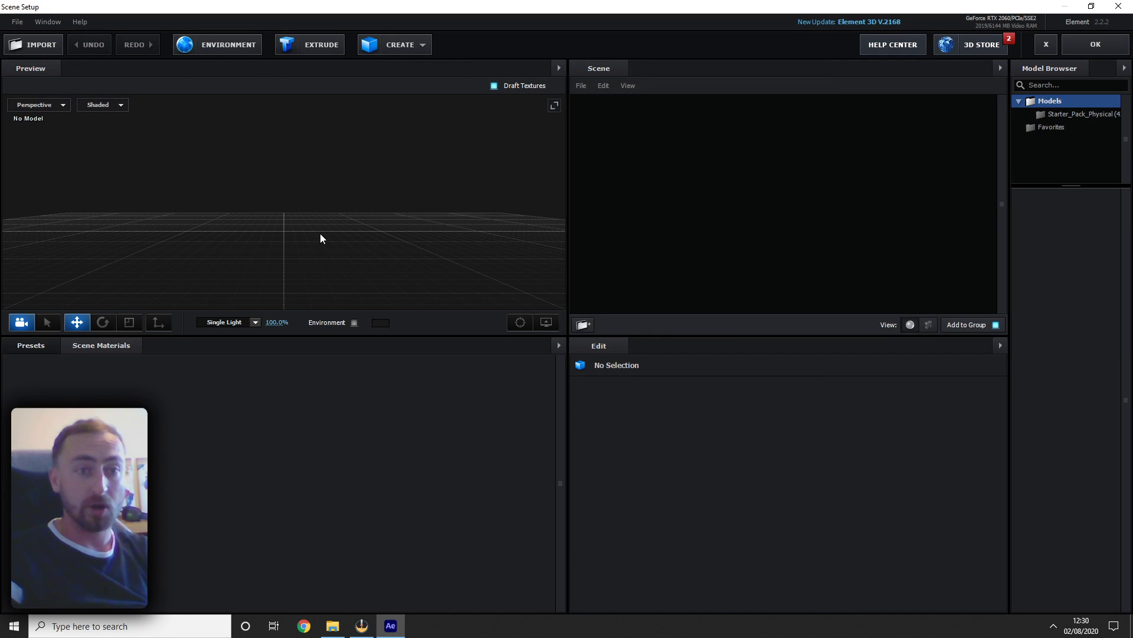
- Extrude the 3D TEXT TUTORIAL text into a 3D model and frame it in the preview
click(316, 49)
drag(310, 247, 334, 233)
scroll(334, 233, up, 6)
scroll(426, 224, down, 6)
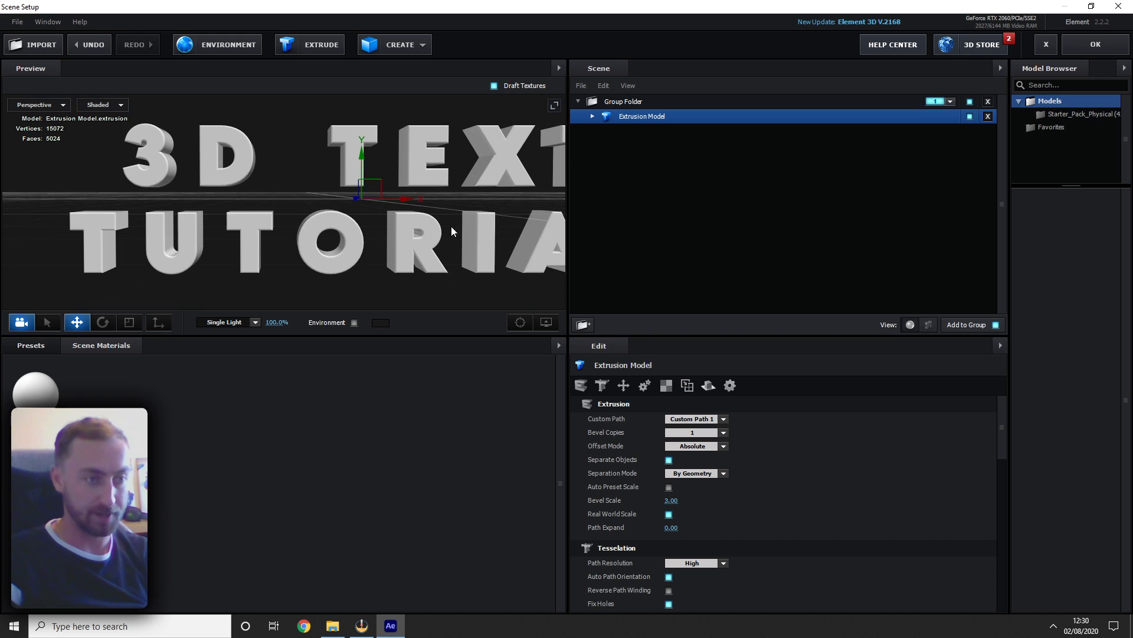
drag(359, 213, 425, 238)
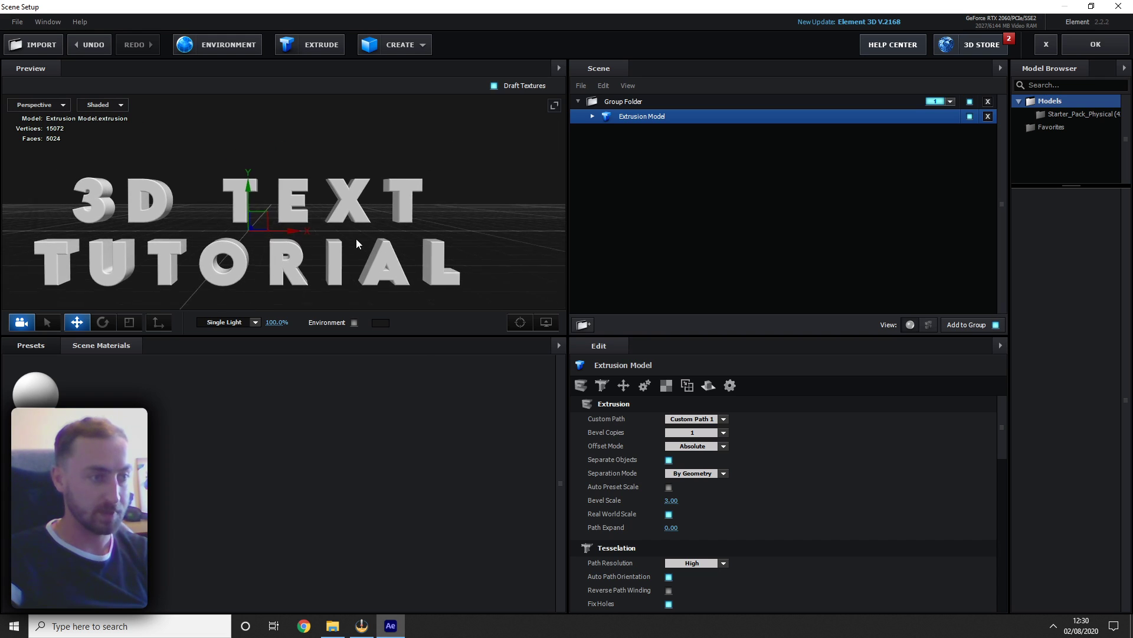
drag(244, 203, 360, 209)
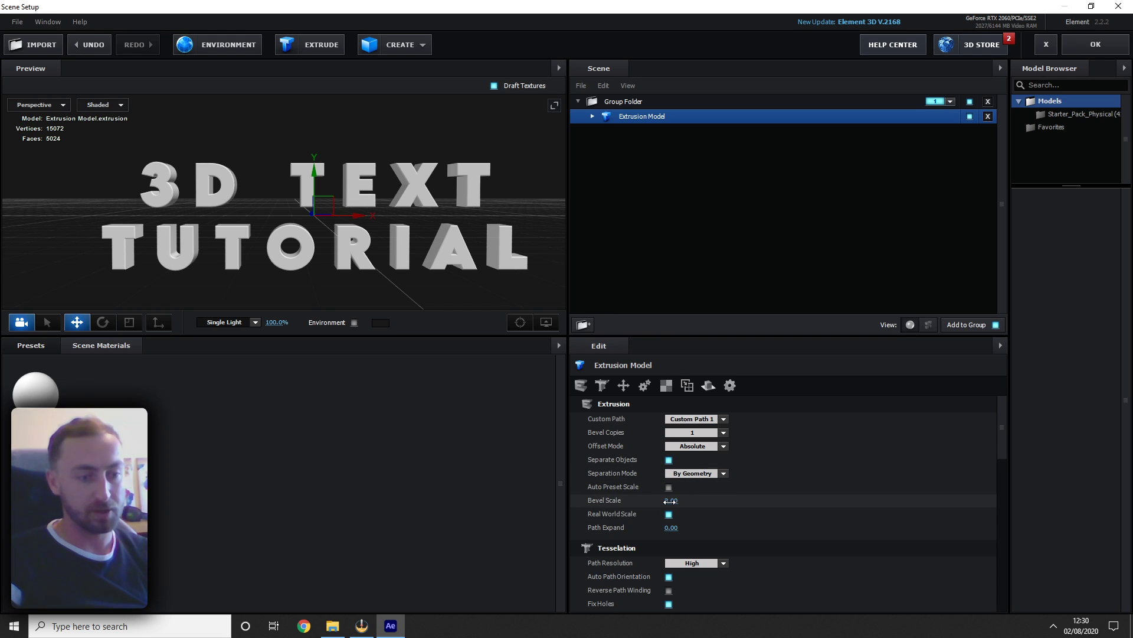
- Set the extrusion's Bevel Scale to 4.00 and angle the preview on the text
drag(670, 501, 719, 508)
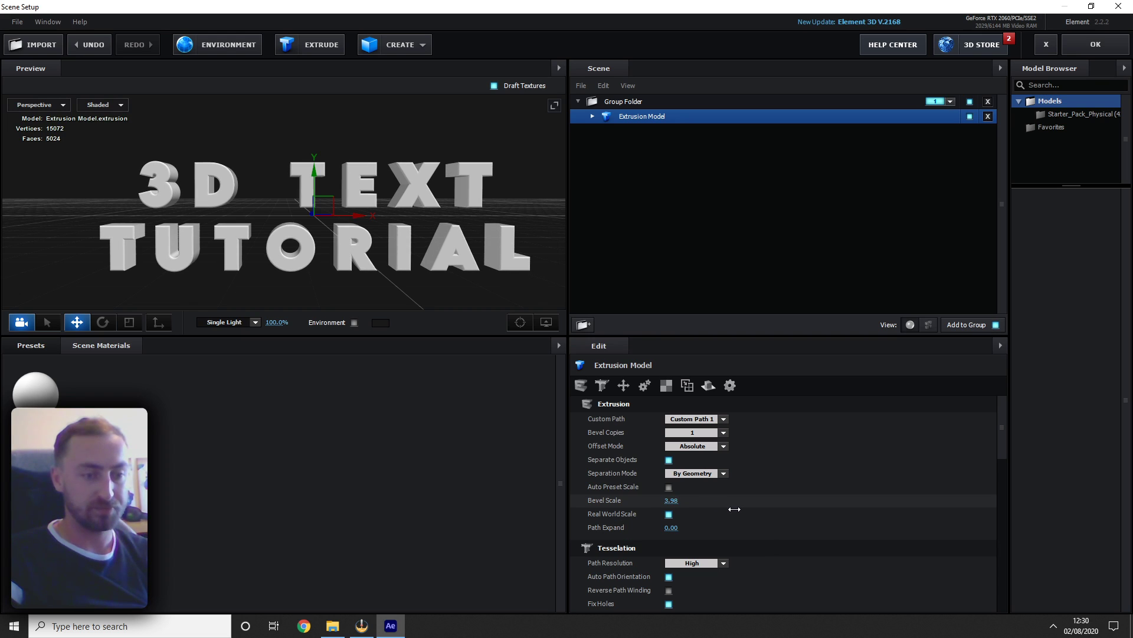
drag(738, 510, 736, 512)
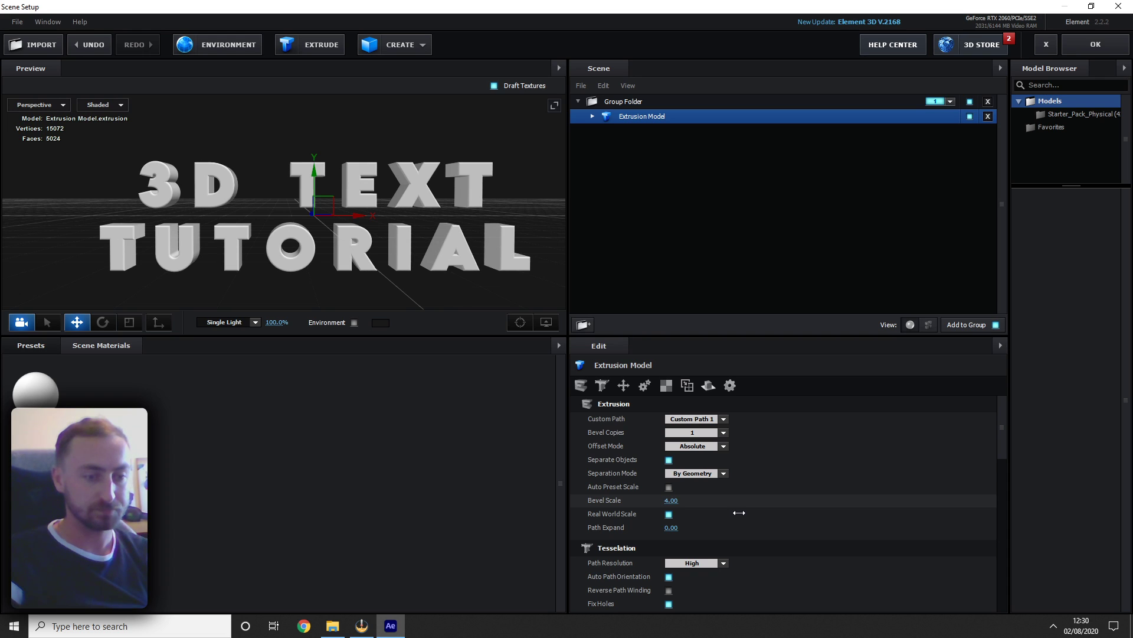
drag(409, 201, 296, 190)
mouse_move(463, 160)
mouse_down()
mouse_move(285, 219)
mouse_move(299, 229)
mouse_move(540, 189)
mouse_move(484, 235)
mouse_move(568, 231)
mouse_move(405, 251)
mouse_move(321, 235)
mouse_move(494, 165)
mouse_move(480, 165)
mouse_up()
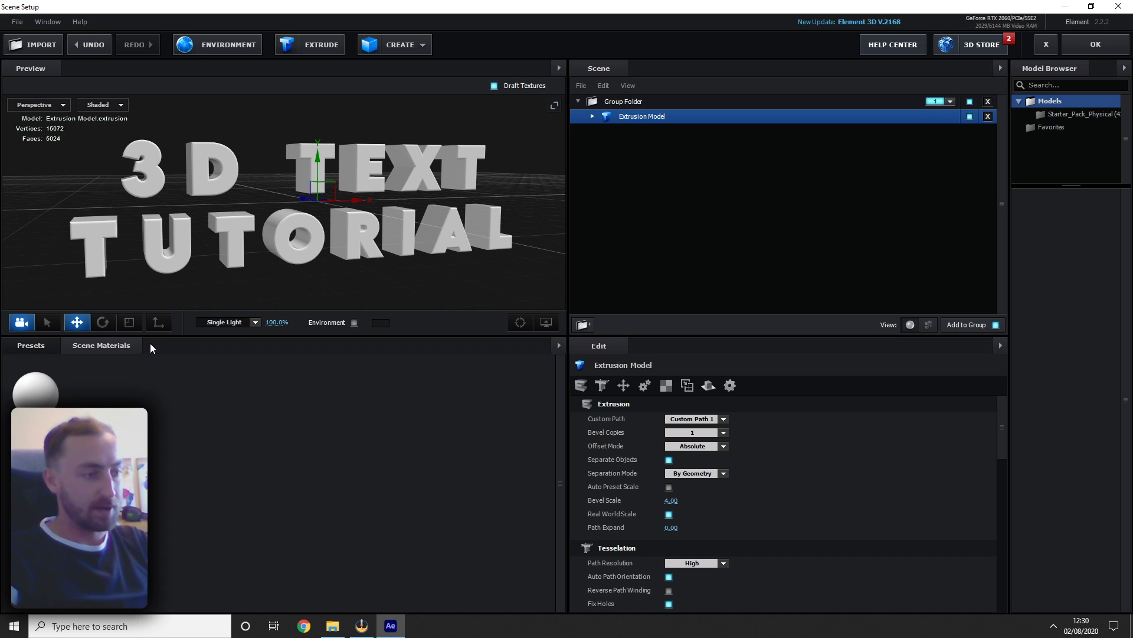
- Apply the Pro_Shaders_2 clean_metal_foil material to the 3D text
click(97, 345)
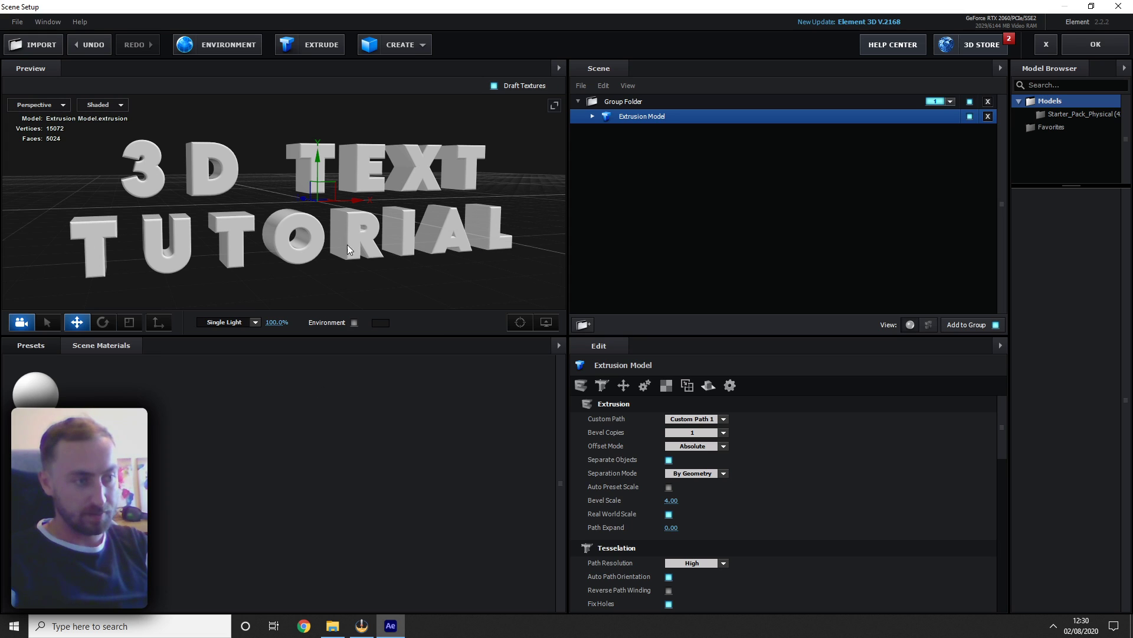
click(34, 349)
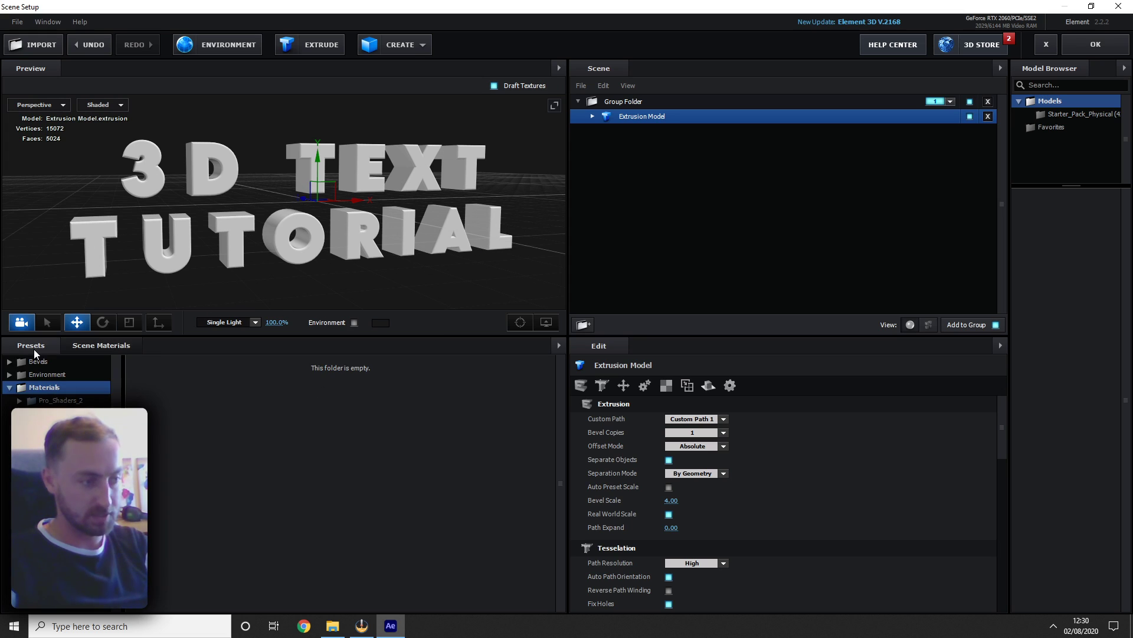
click(20, 400)
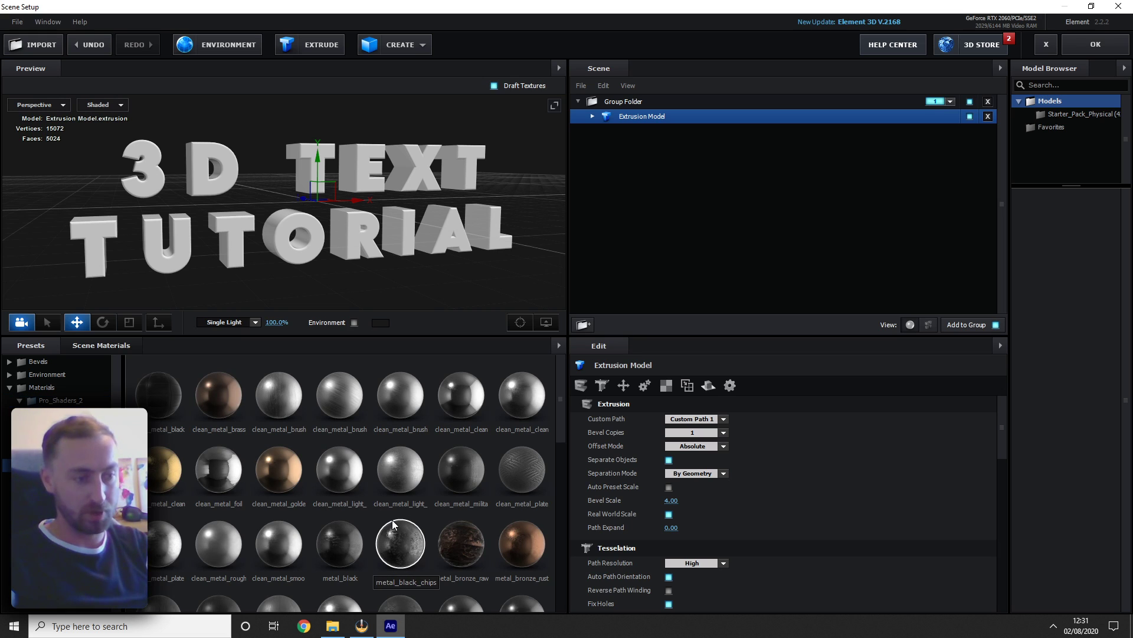
scroll(467, 454, down, 1)
scroll(478, 500, down, 5)
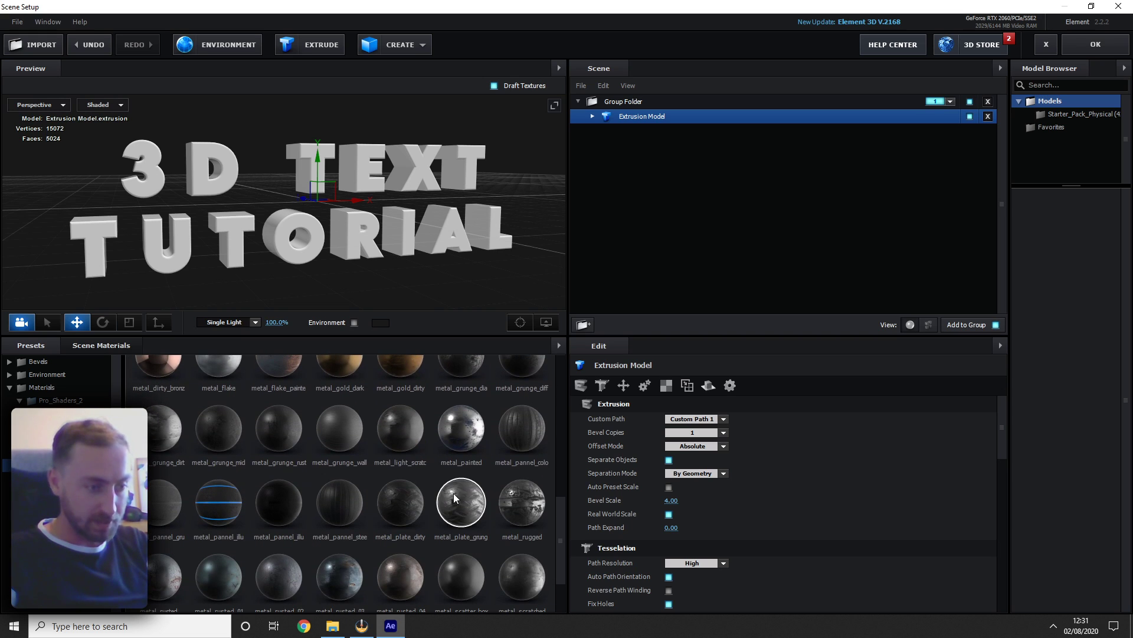
scroll(459, 494, down, 2)
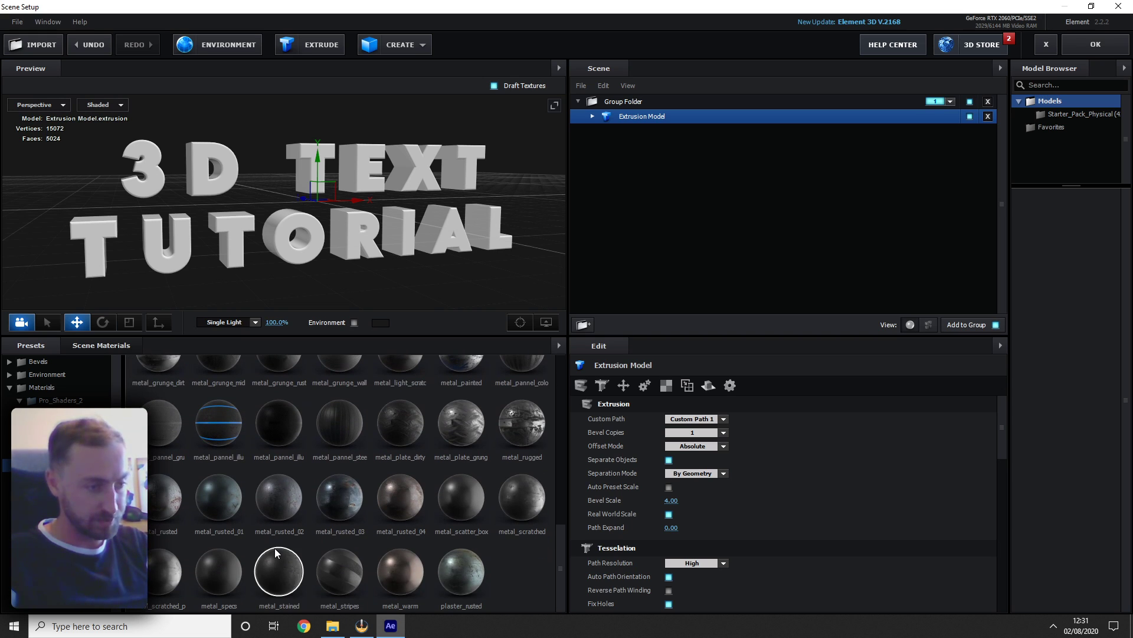
scroll(400, 527, up, 2)
scroll(399, 530, up, 4)
scroll(429, 517, up, 4)
scroll(427, 519, up, 3)
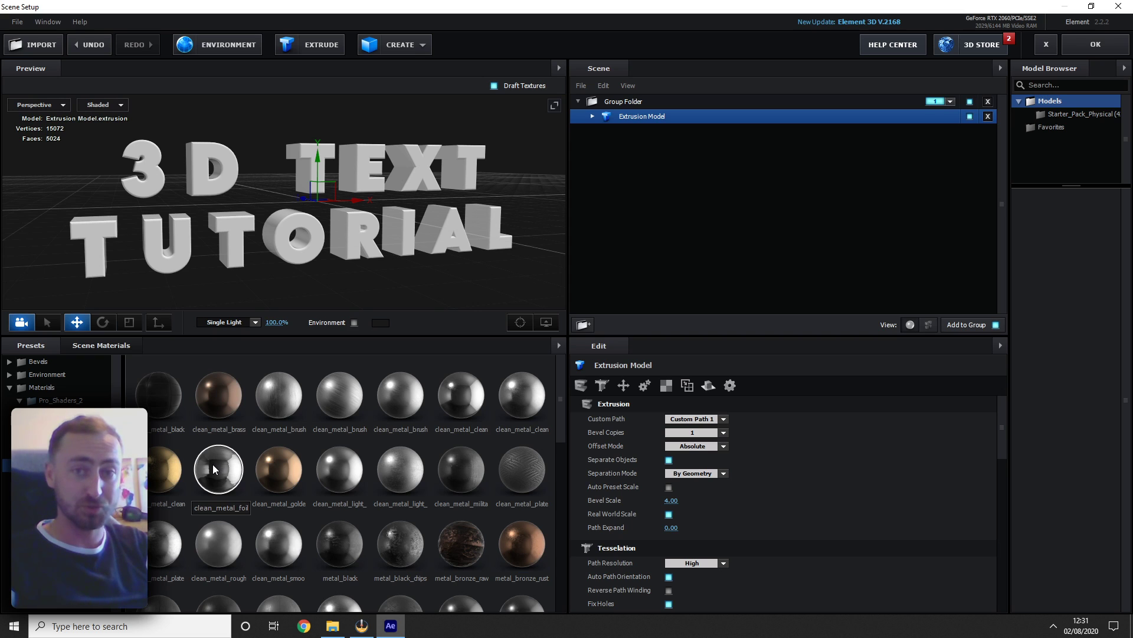
drag(212, 483, 357, 235)
mouse_move(455, 280)
mouse_down()
mouse_move(443, 278)
mouse_move(488, 312)
mouse_move(508, 268)
mouse_move(471, 275)
mouse_up()
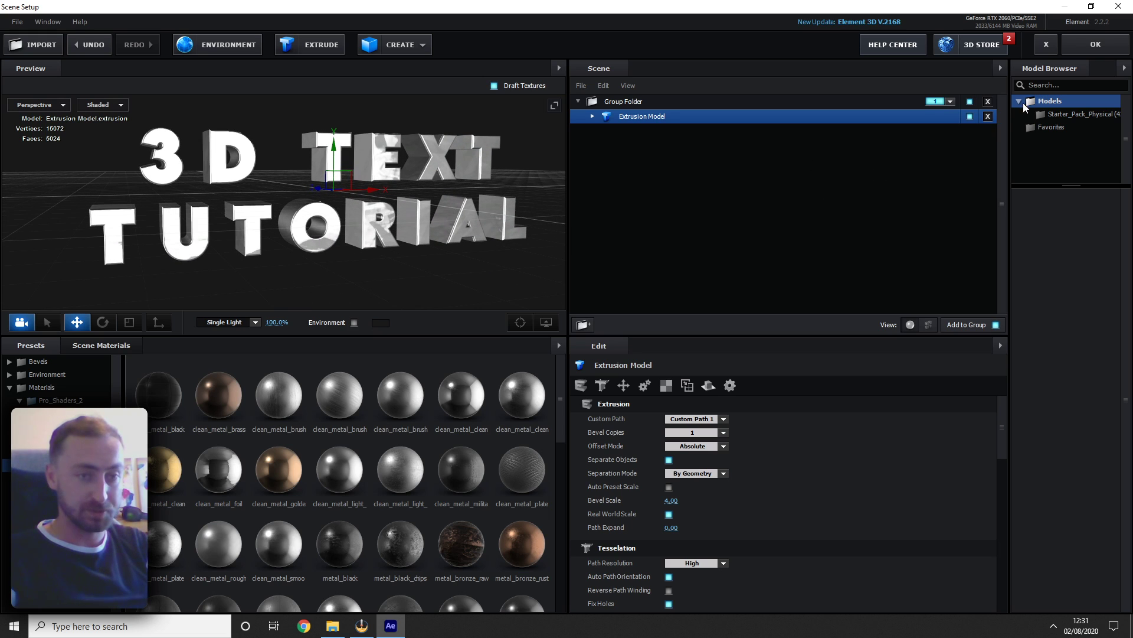
- Close Scene Setup with OK and reveal Track Null 1's Position values
click(1111, 49)
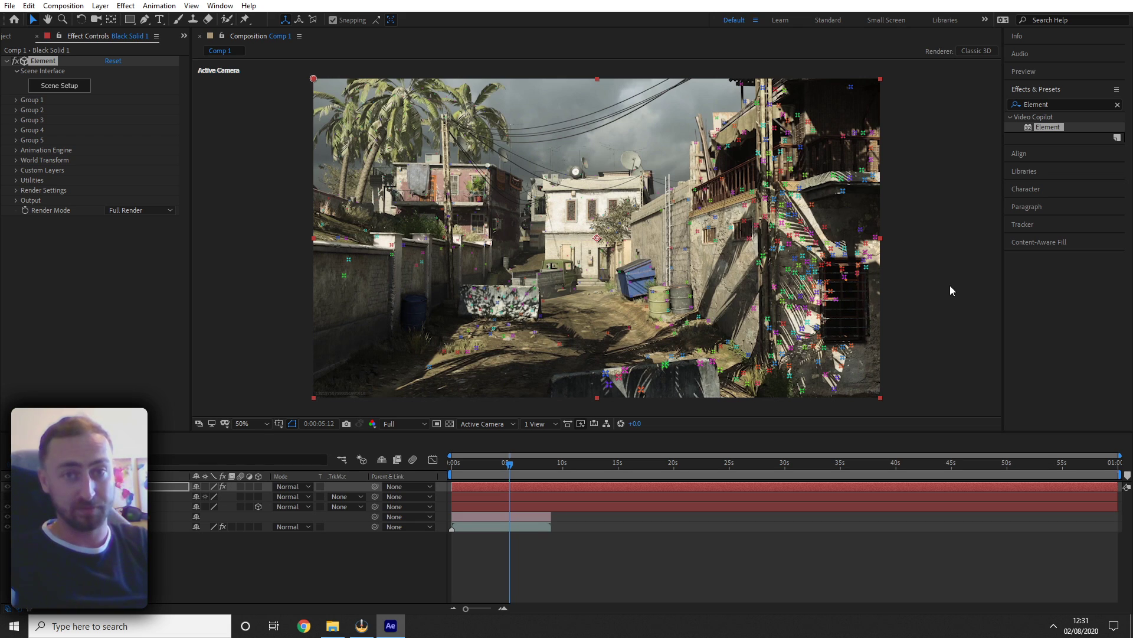
click(144, 307)
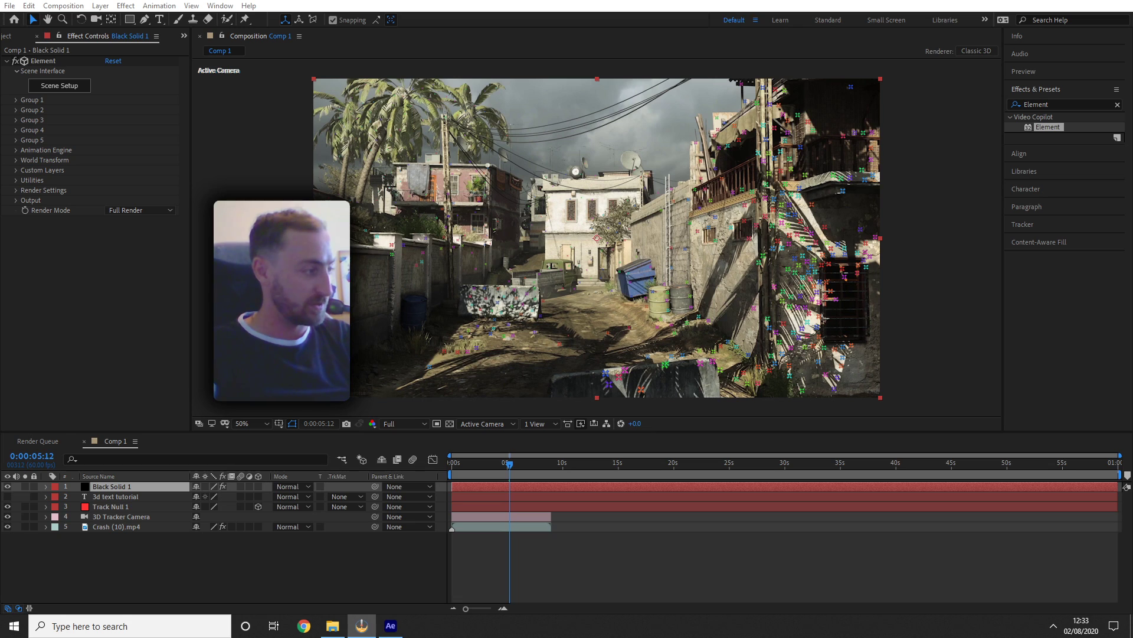
click(136, 506)
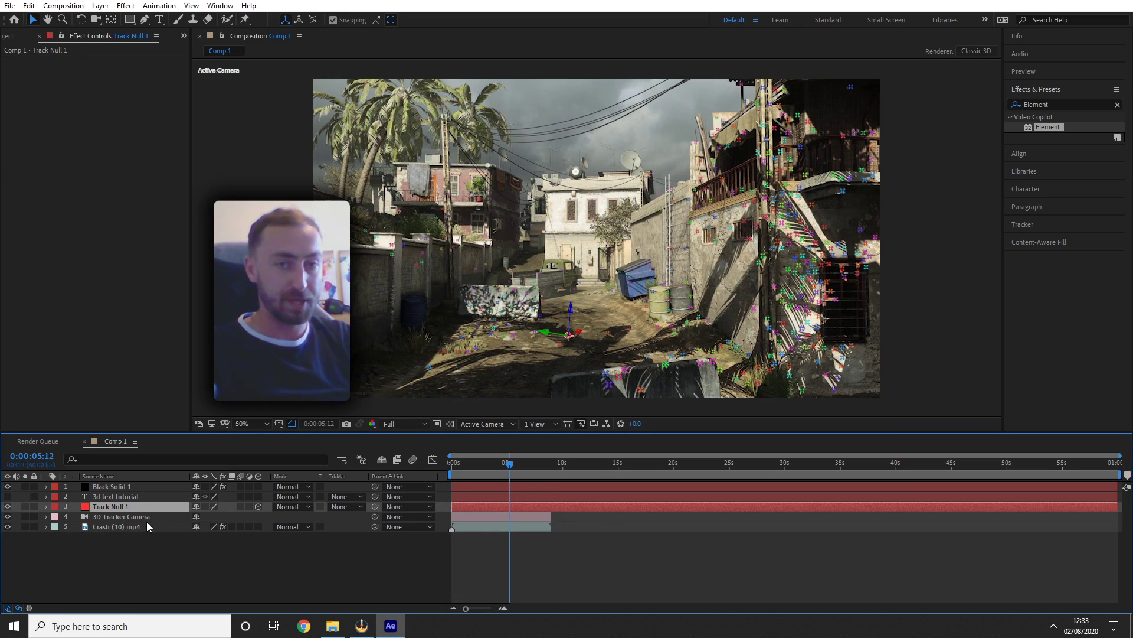
key(p)
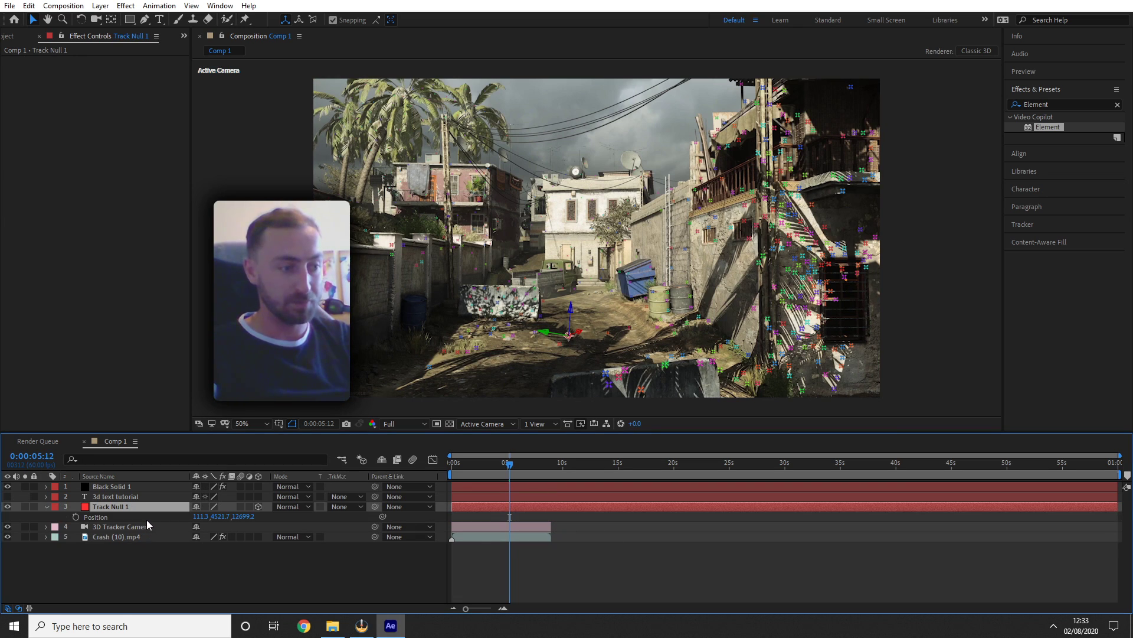
- Expand Black Solid 1's Element Group 1 Particle Replicator position settings
click(115, 488)
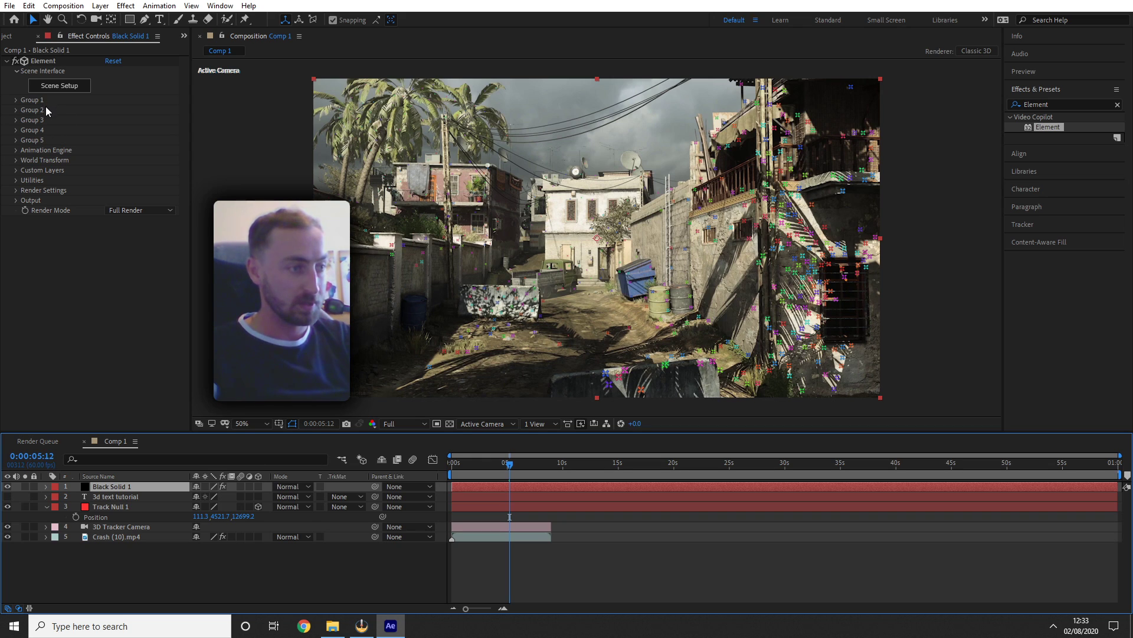
click(15, 101)
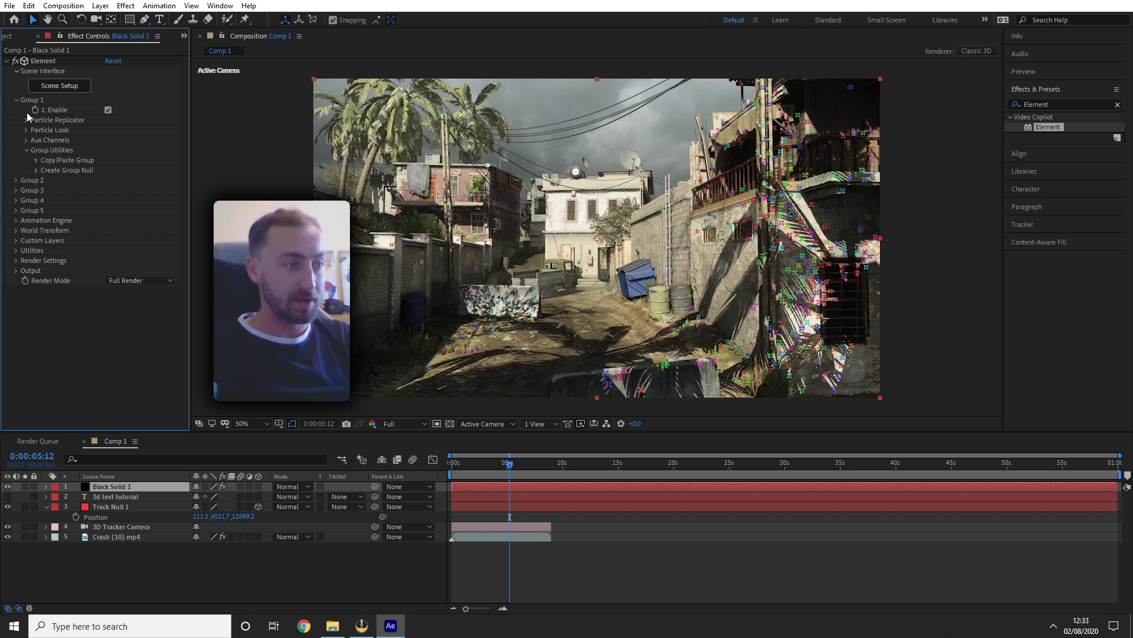
click(25, 120)
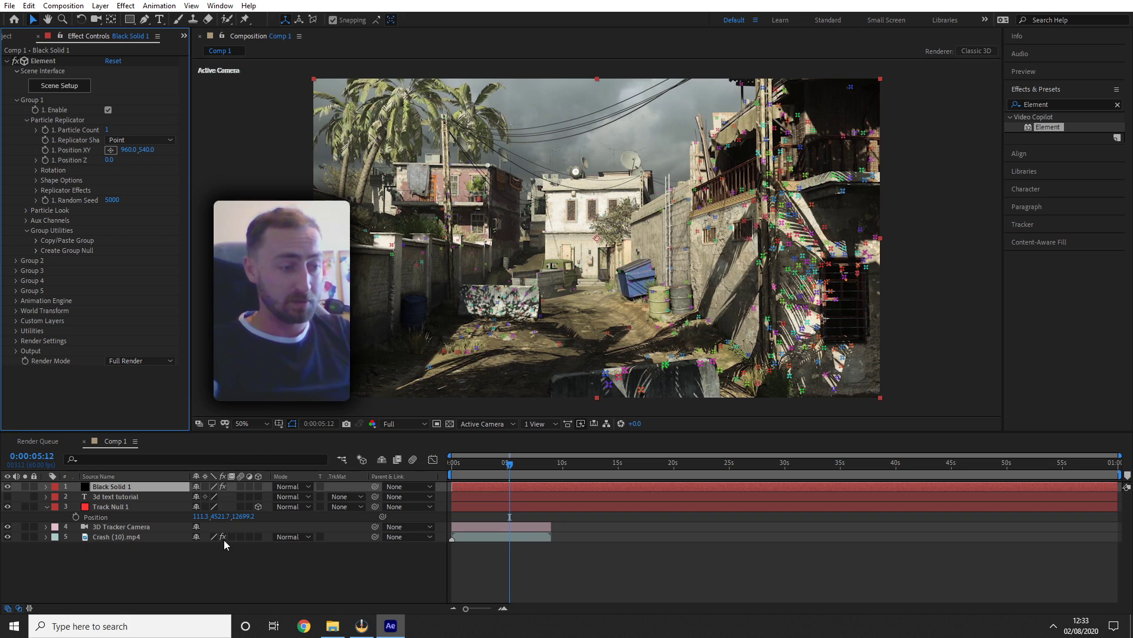
- Copy Track Null 1's position into Group 1: Position XY 111.3, 4521.7 and Position Z 12699.2
click(204, 517)
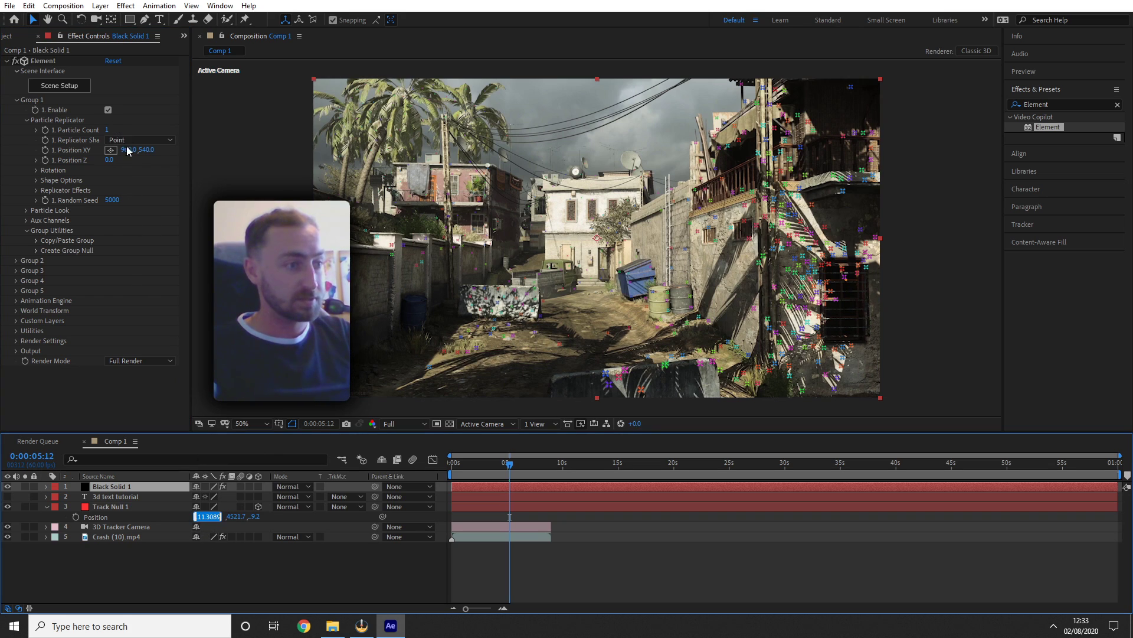
click(130, 150)
text(111.3089)
click(219, 517)
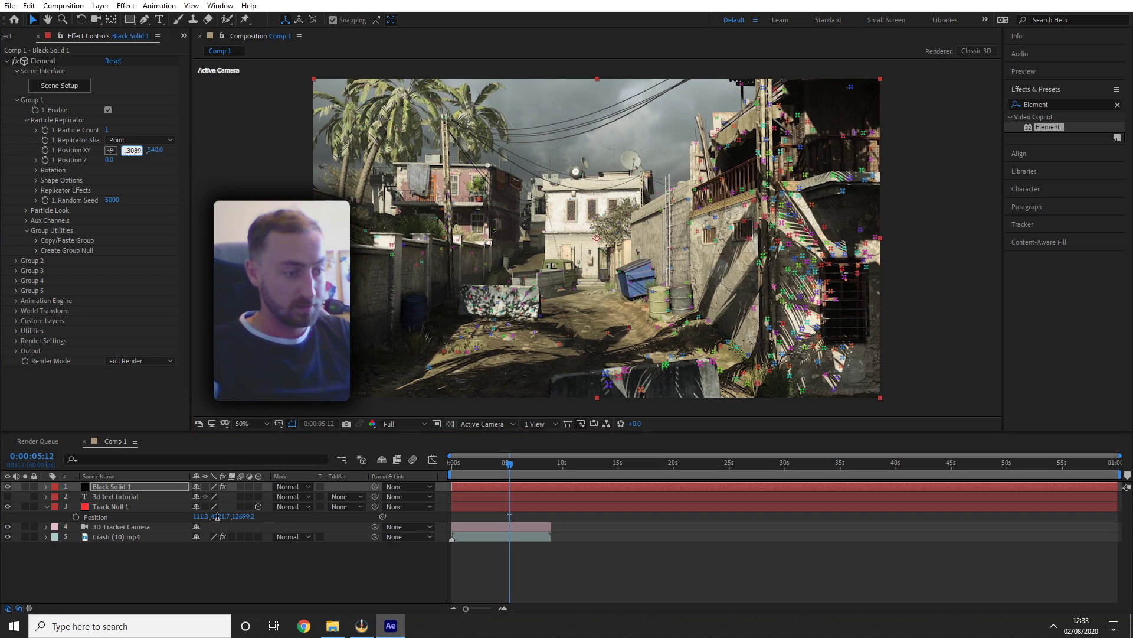
key(ctrl+c)
click(150, 149)
key(ctrl+v)
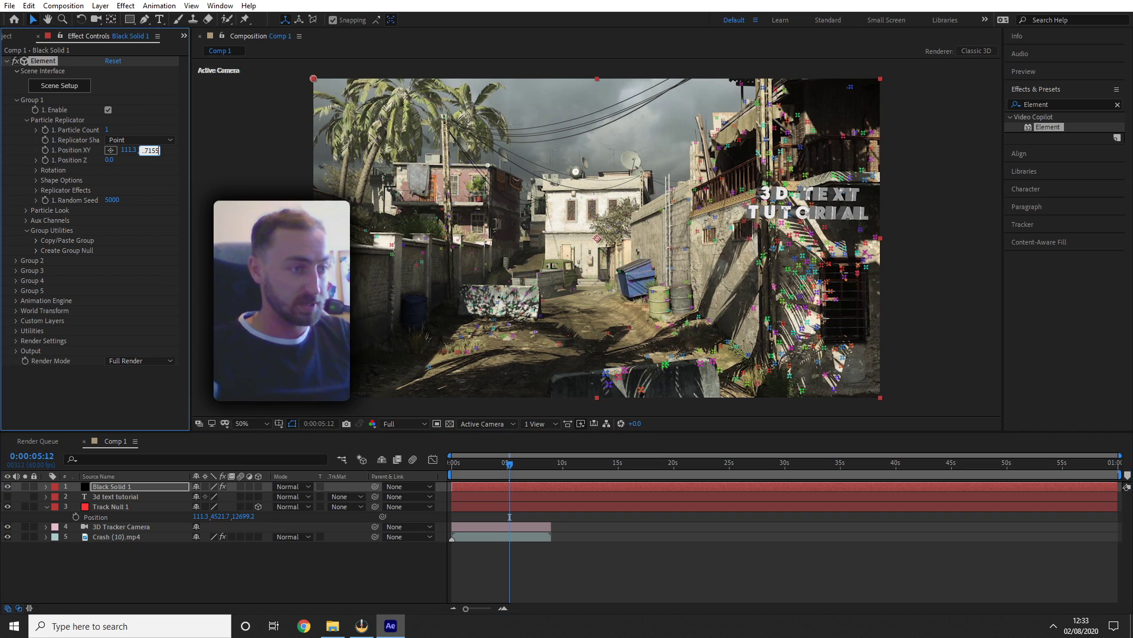
click(244, 517)
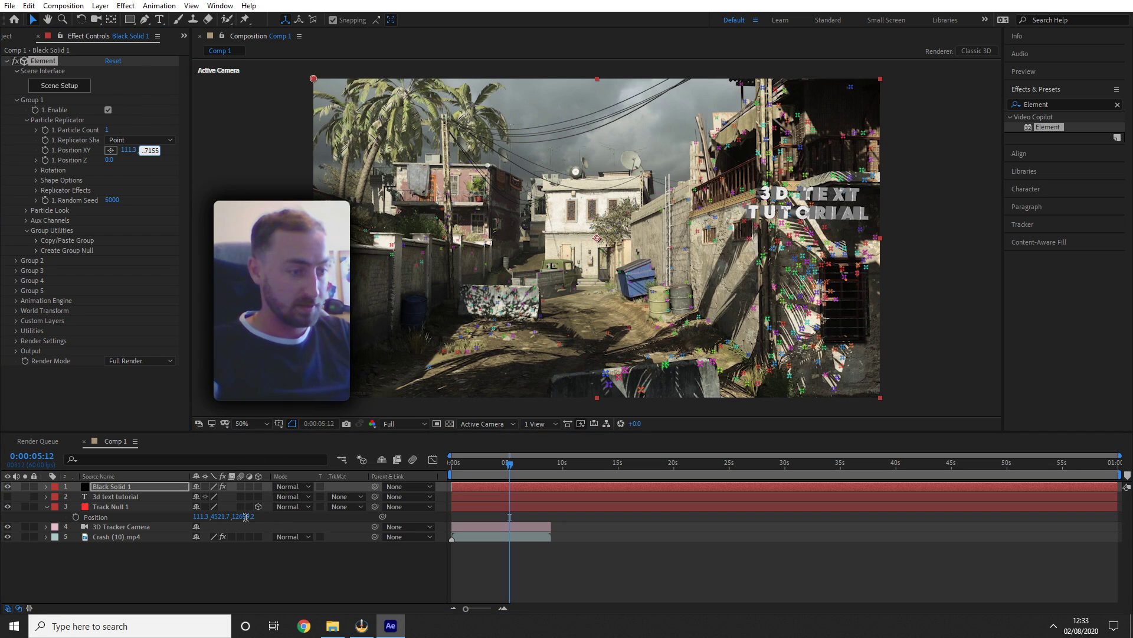
key(ctrl+c)
click(109, 159)
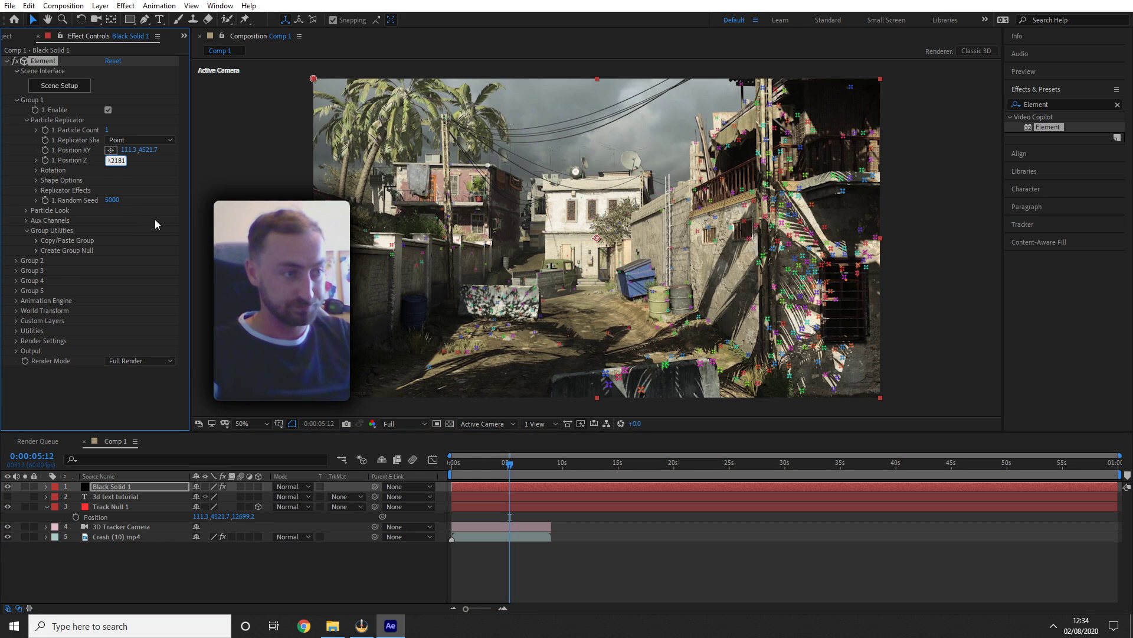
key(ctrl+v)
key(Return)
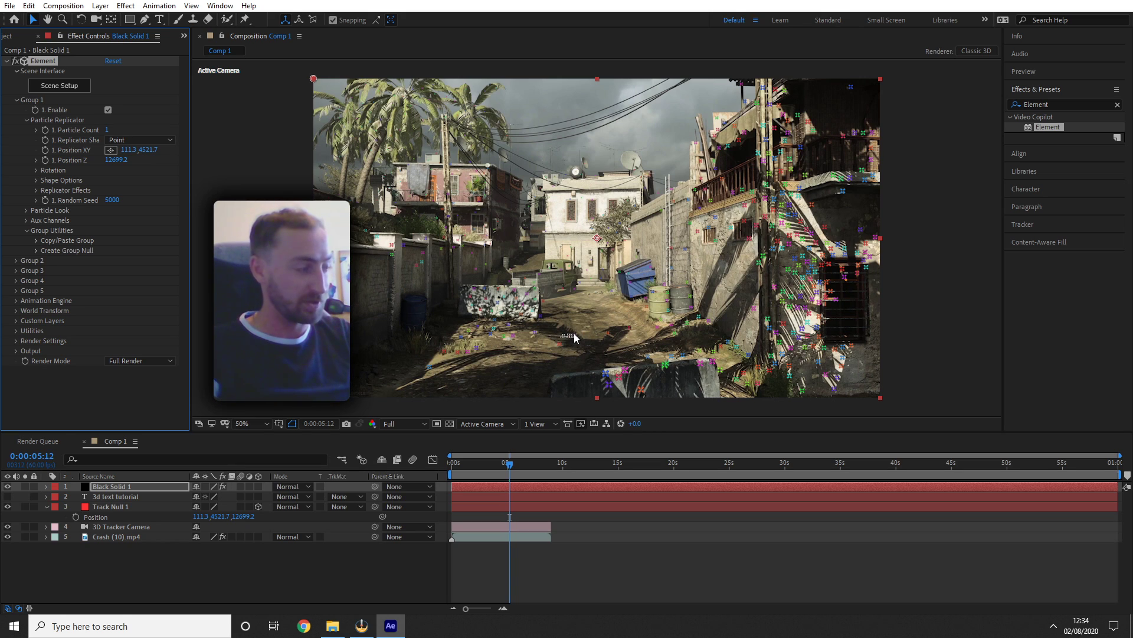
- Set Group 1's X Rotation to -7° and its Particle Look particle size to 191.70
click(37, 170)
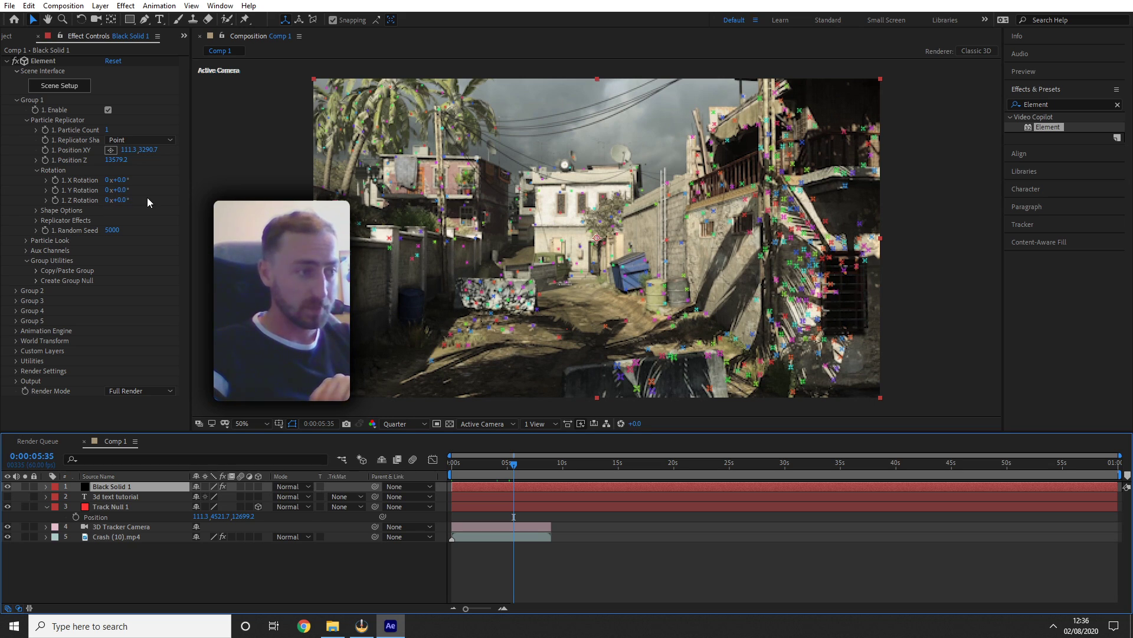
click(36, 210)
click(36, 210)
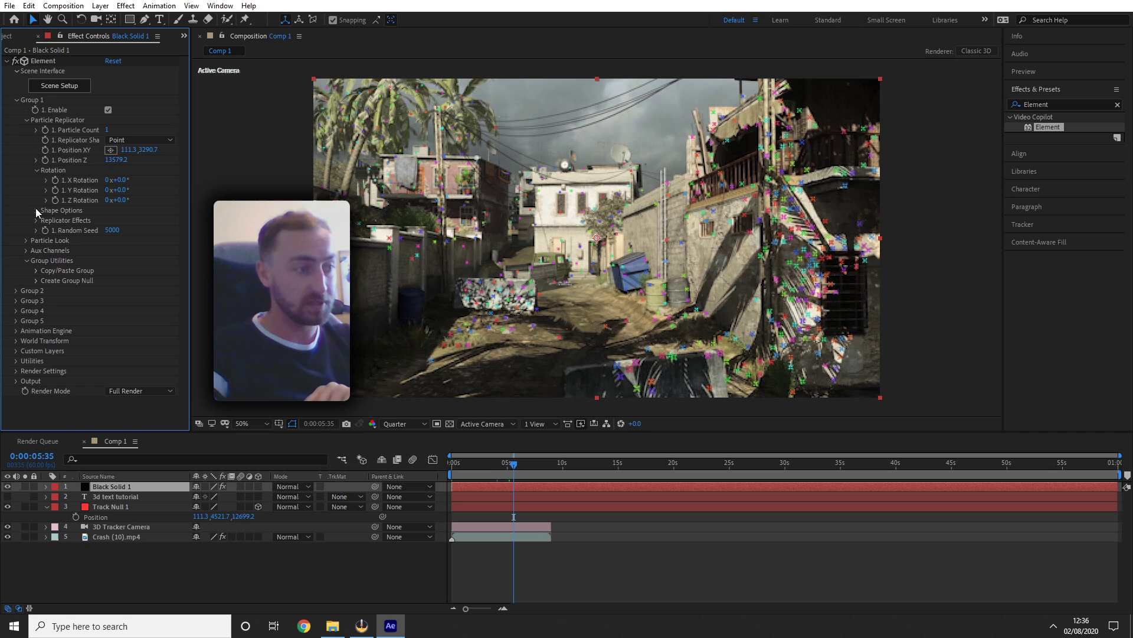
click(26, 240)
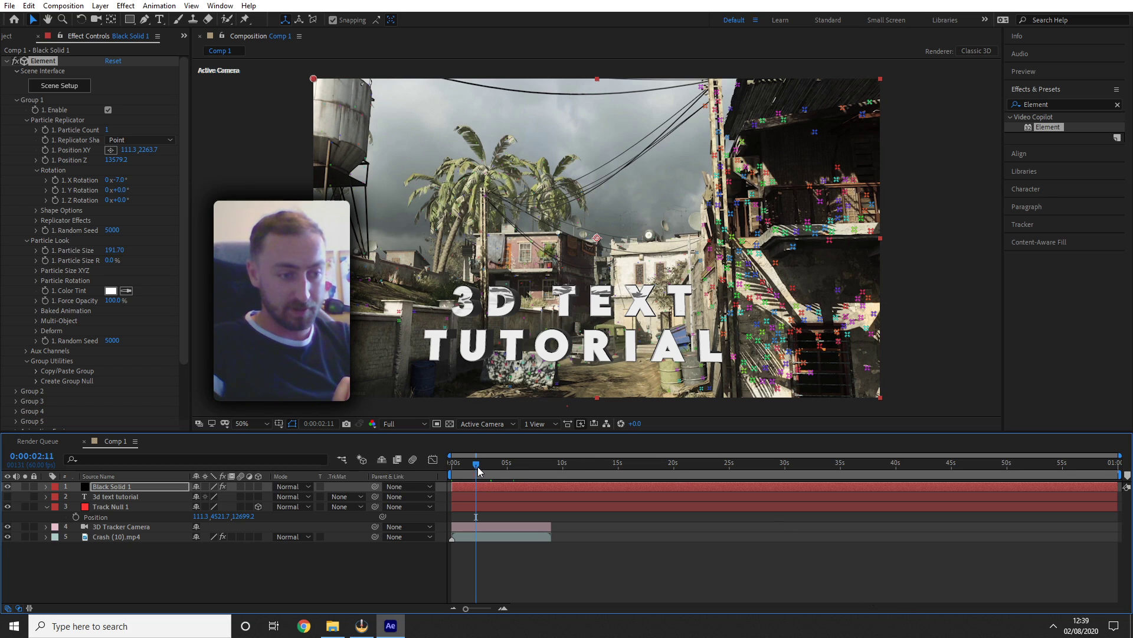
- Scrub the playhead ahead and back to the start to check the text stays tracked
drag(475, 464, 496, 467)
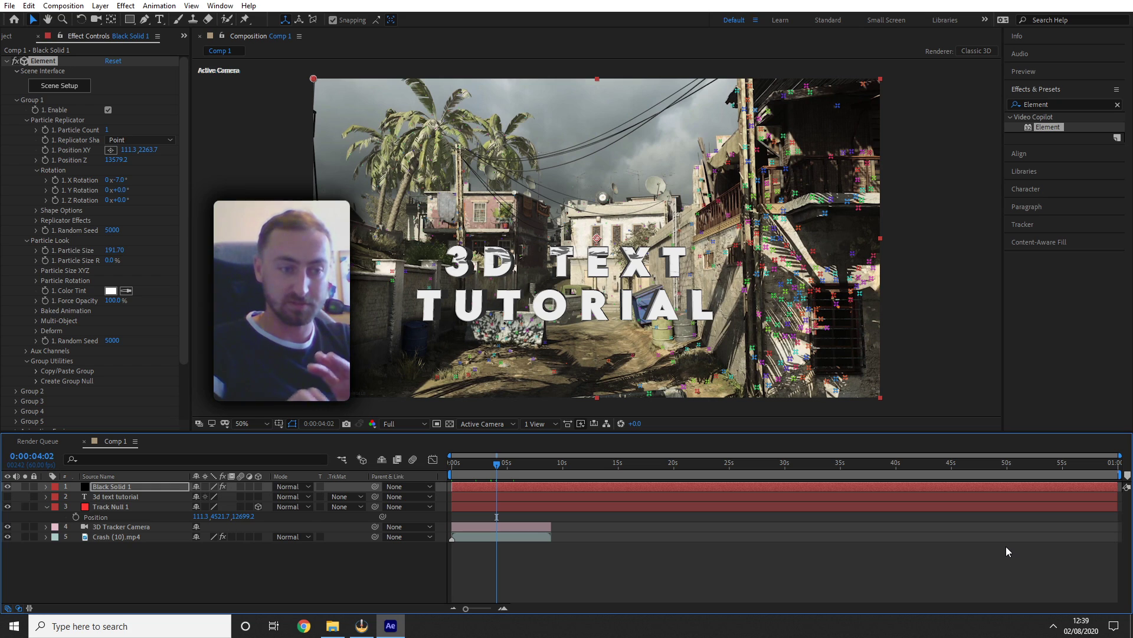
drag(497, 470, 434, 468)
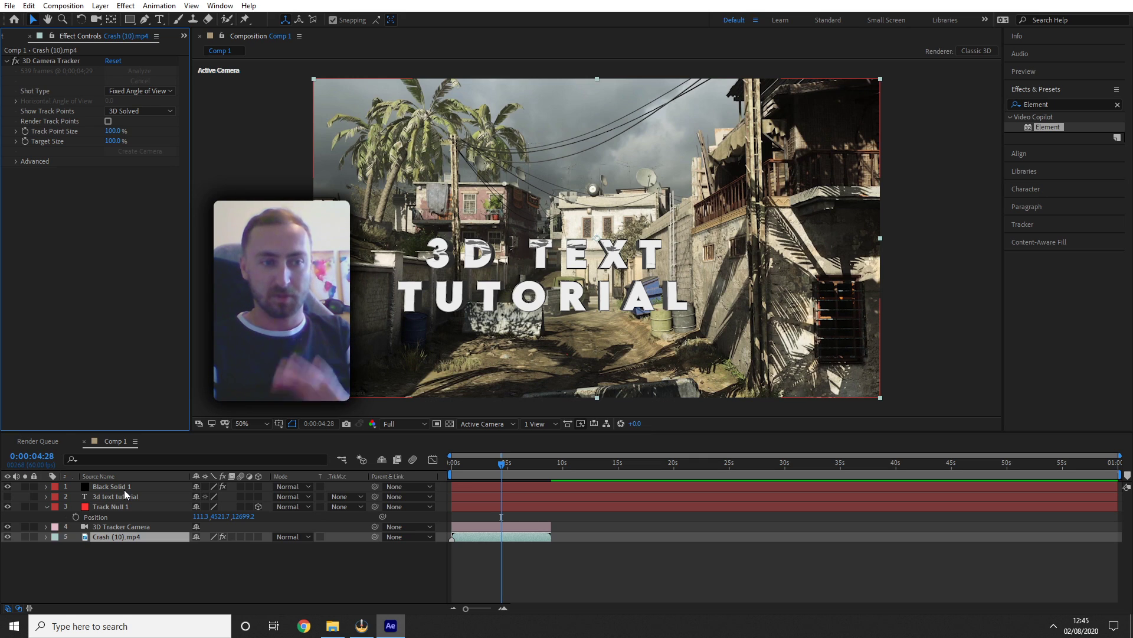
- Duplicate Crash (10).mp4 and make the top copy a Freeze Frame
click(178, 538)
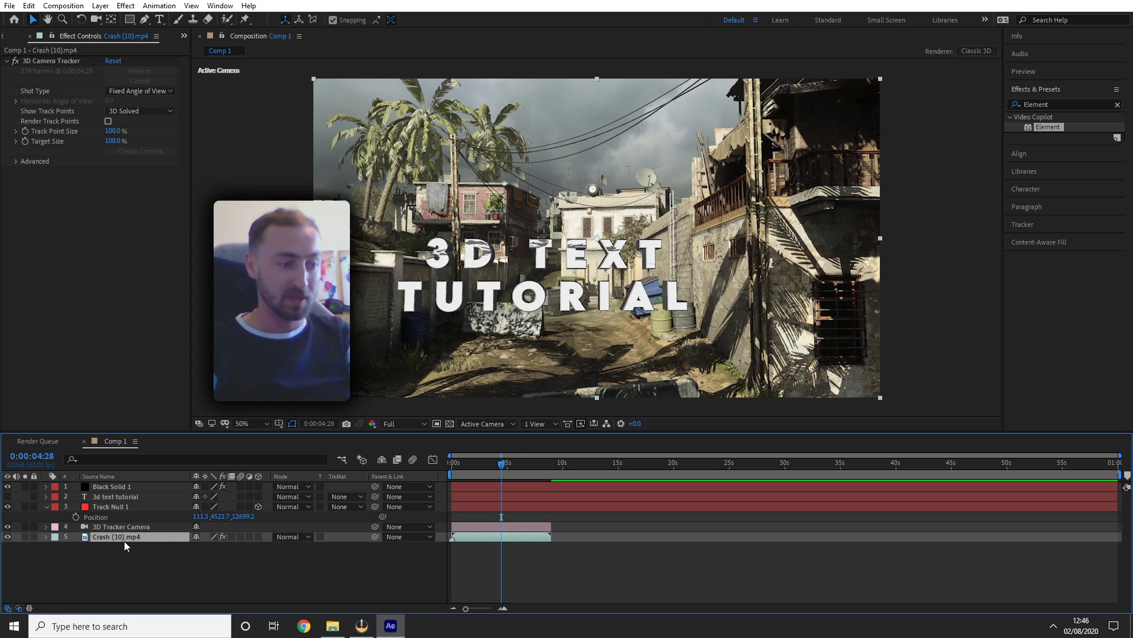
key(ctrl+d)
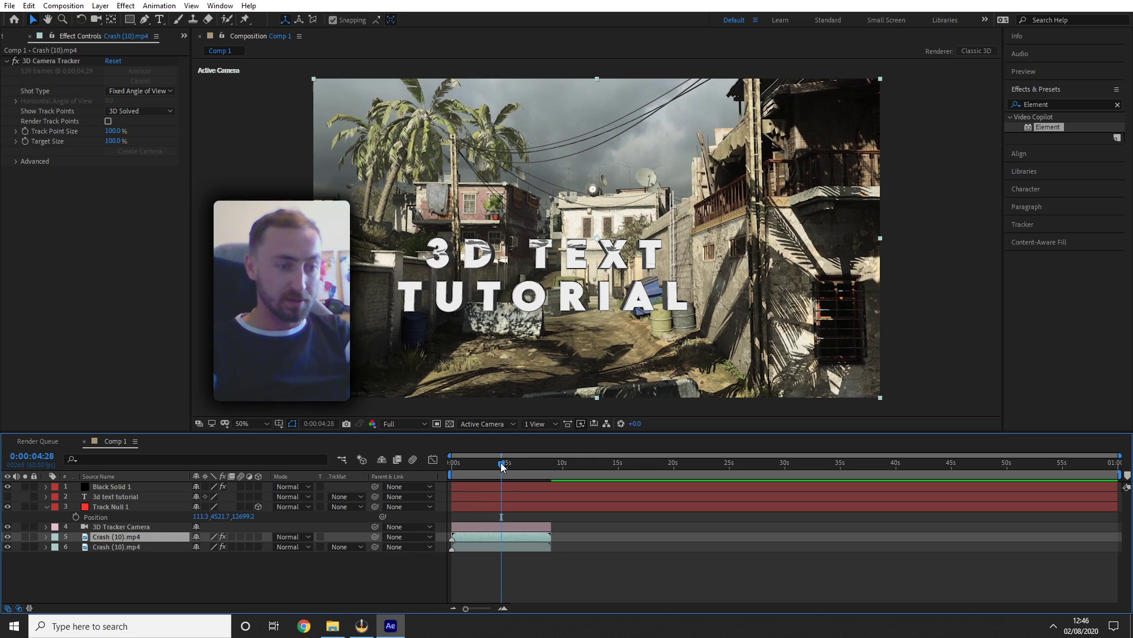
mouse_move(501, 465)
mouse_down()
mouse_move(481, 469)
mouse_move(498, 470)
mouse_up()
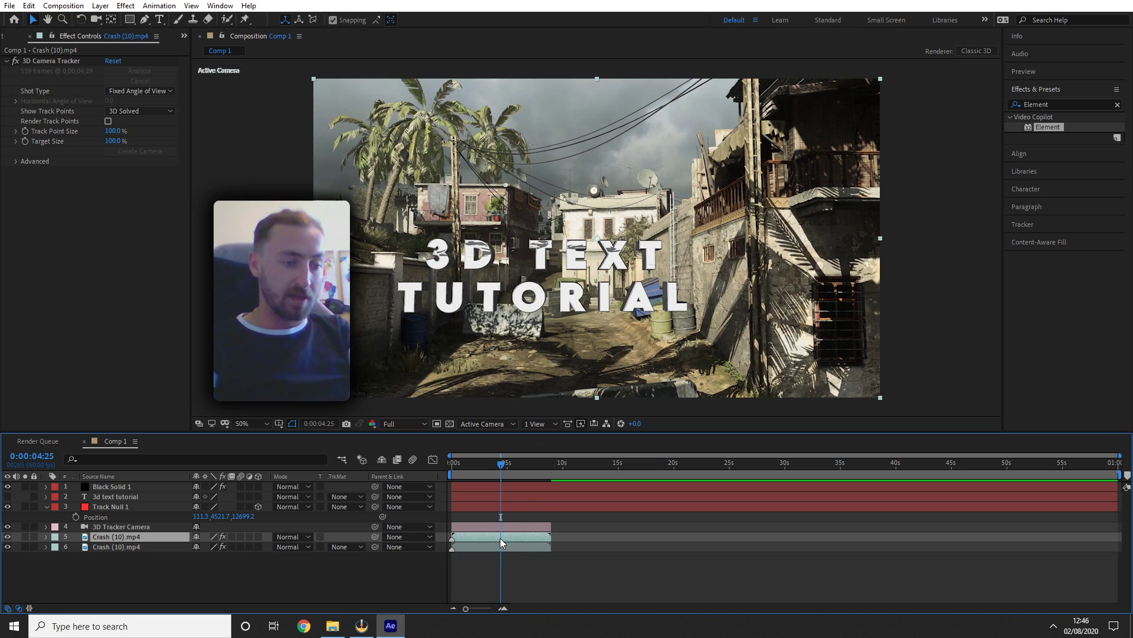
right_click(502, 538)
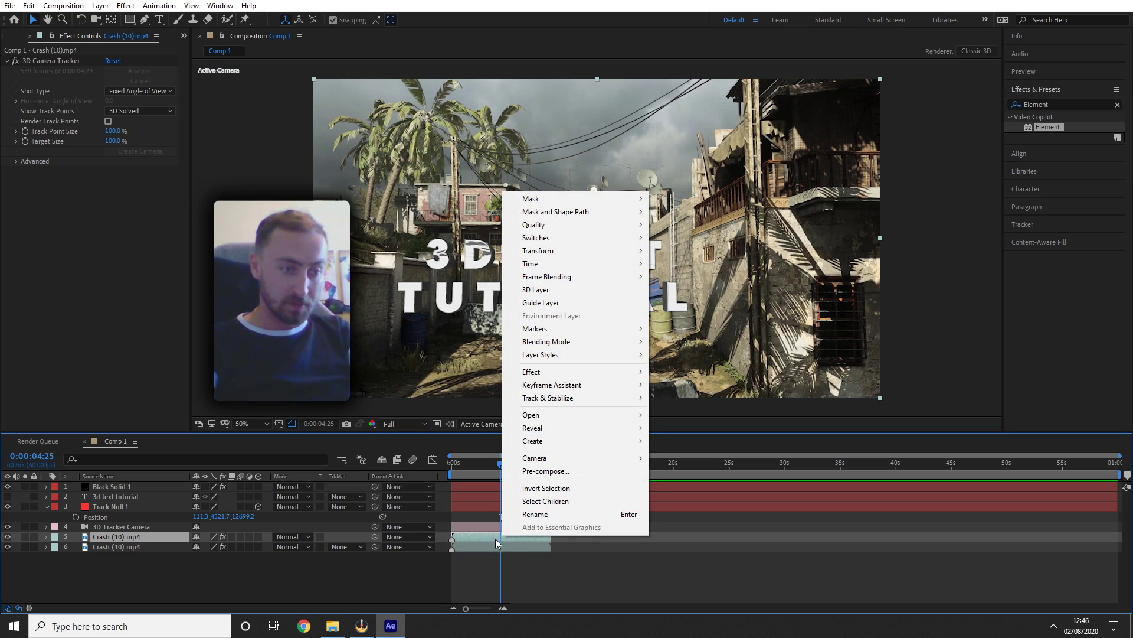
mouse_move(608, 266)
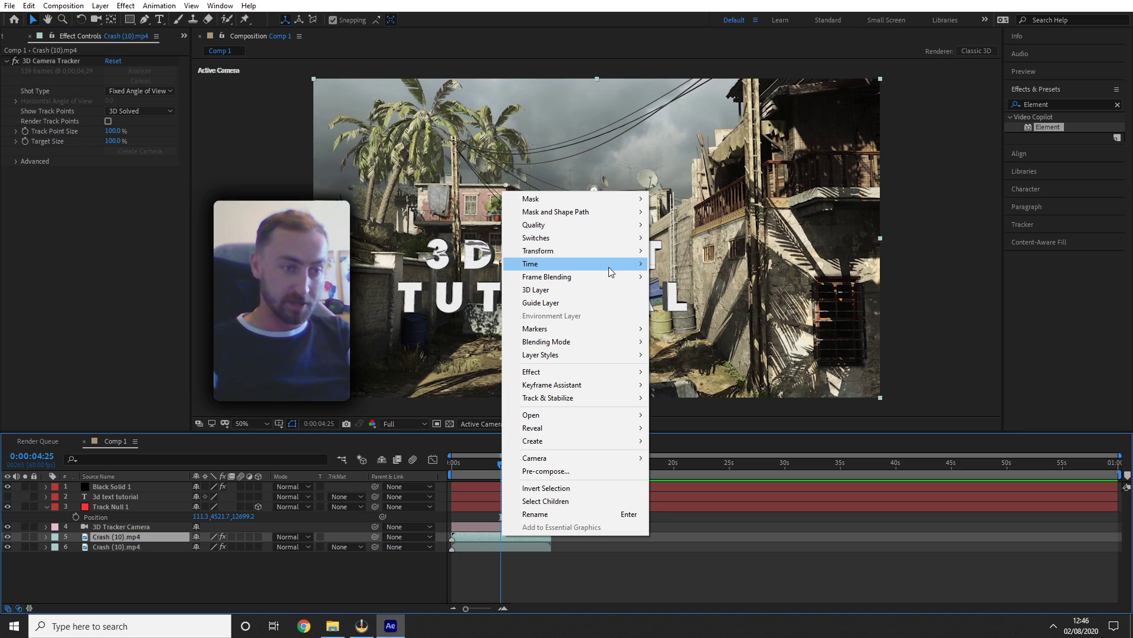
click(735, 302)
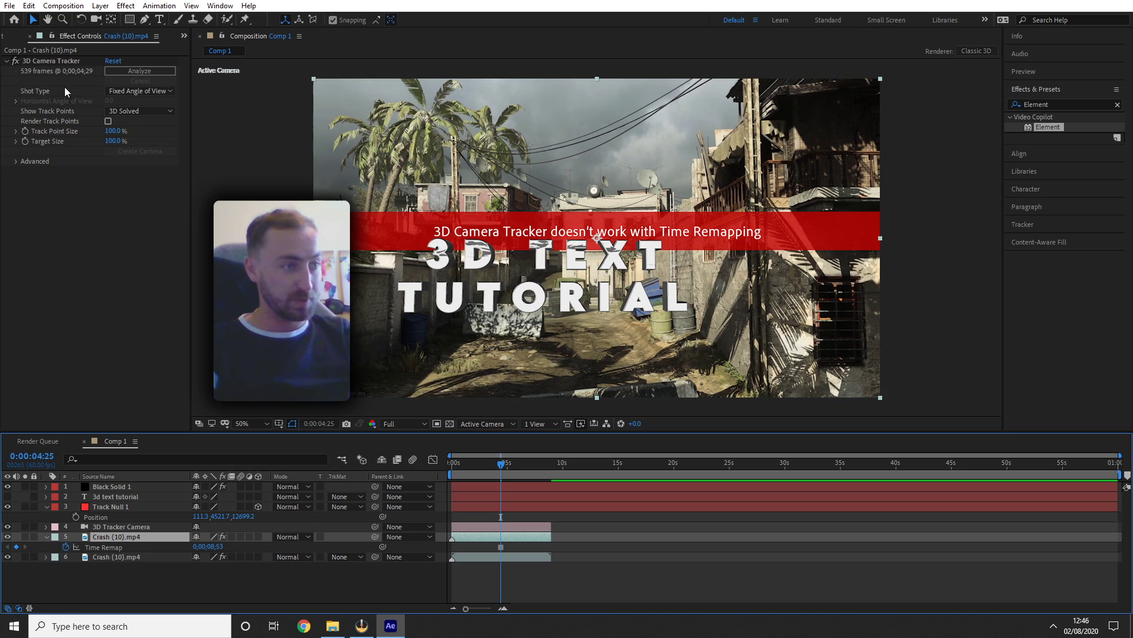
- Delete the 3D Camera Tracker effect from the frozen footage copy
click(52, 60)
key(Delete)
click(483, 537)
mouse_move(501, 463)
mouse_down()
mouse_move(458, 464)
mouse_move(513, 466)
mouse_move(427, 469)
mouse_move(540, 466)
mouse_move(500, 471)
mouse_up()
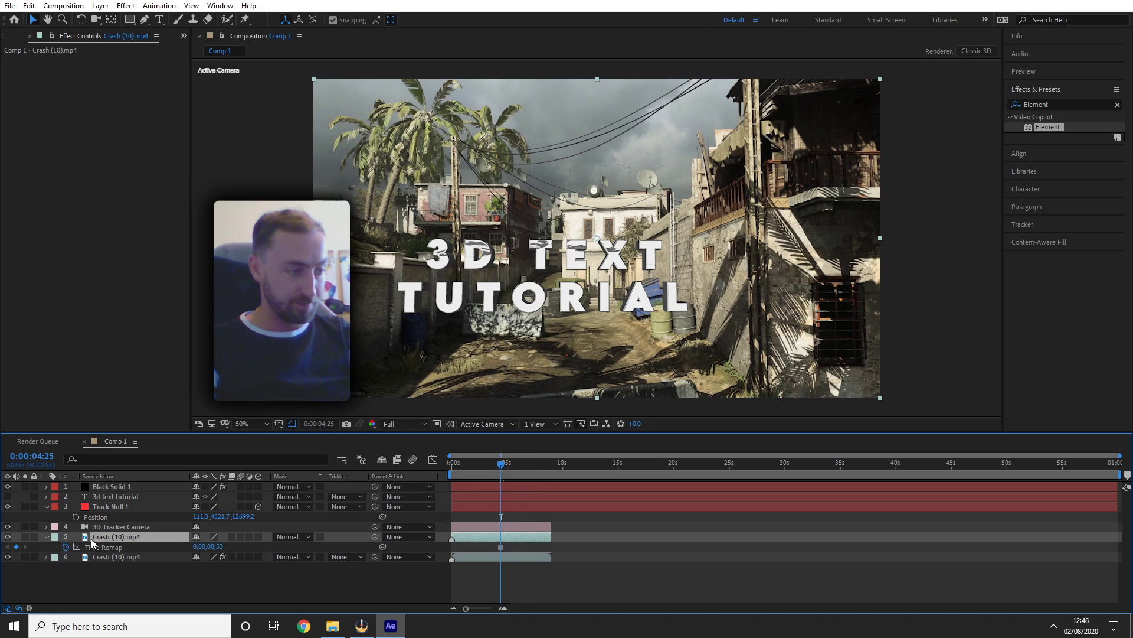
click(8, 537)
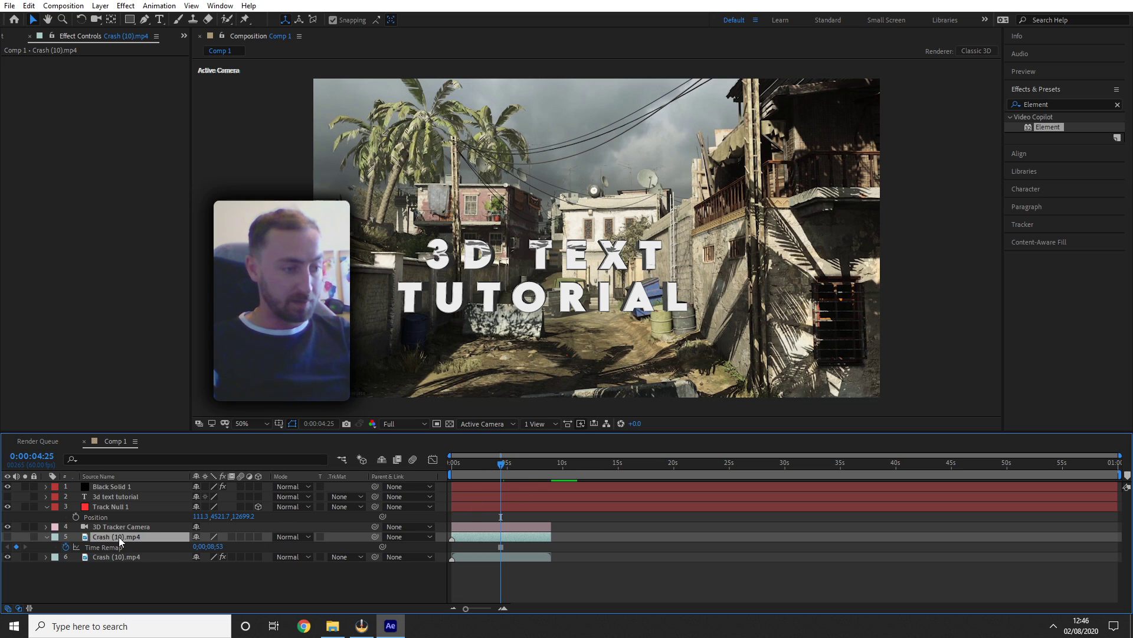
right_click(120, 536)
click(174, 516)
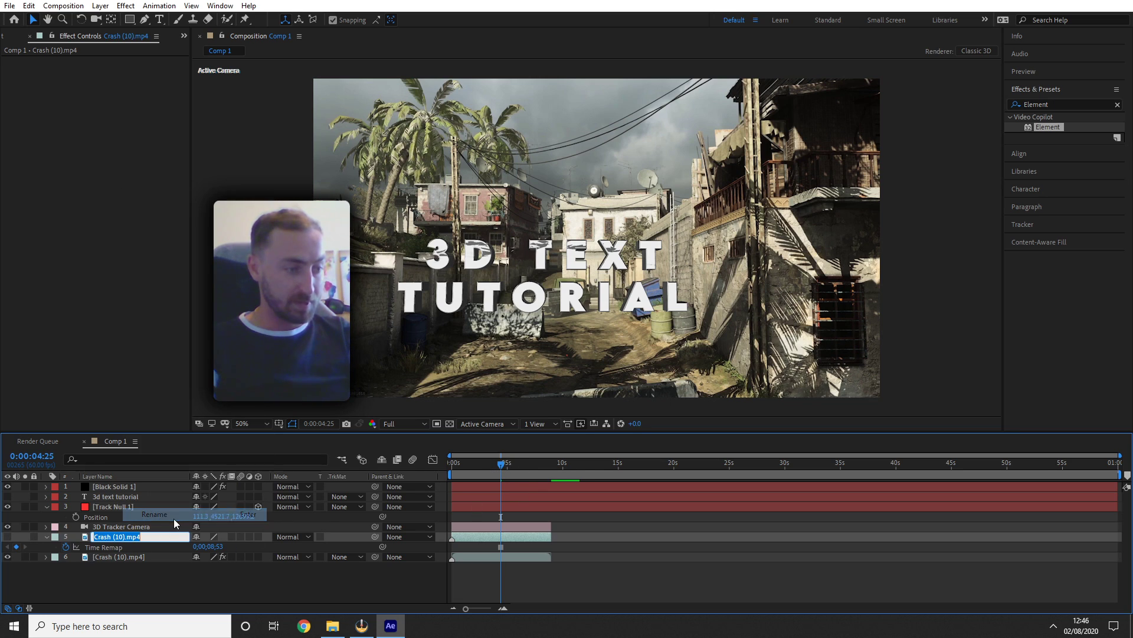
text(Reflections)
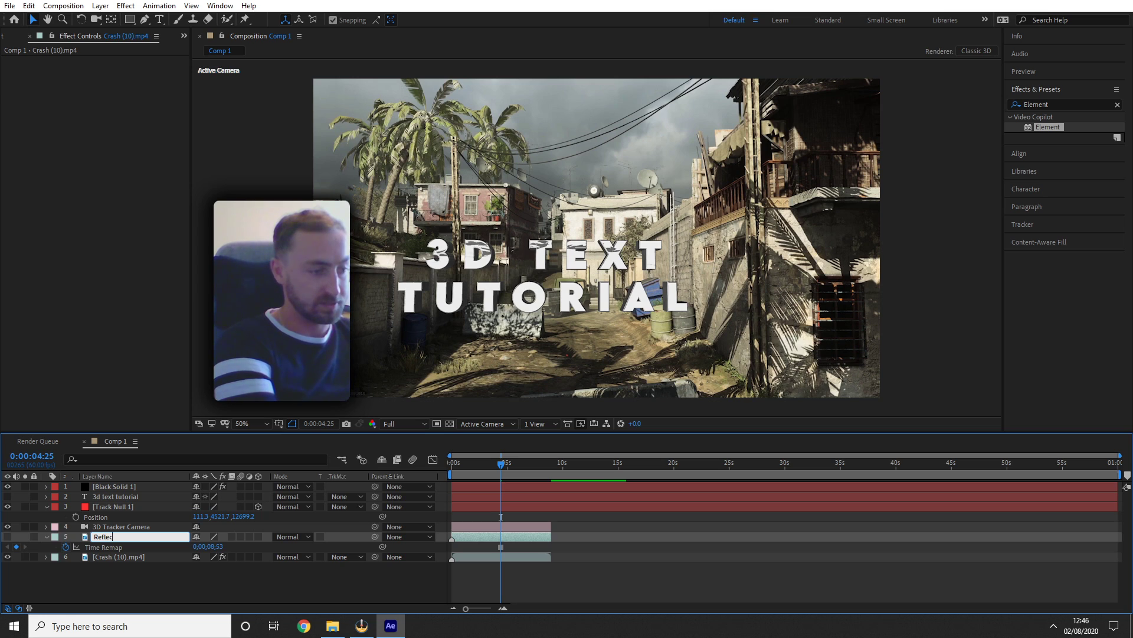
key(Return)
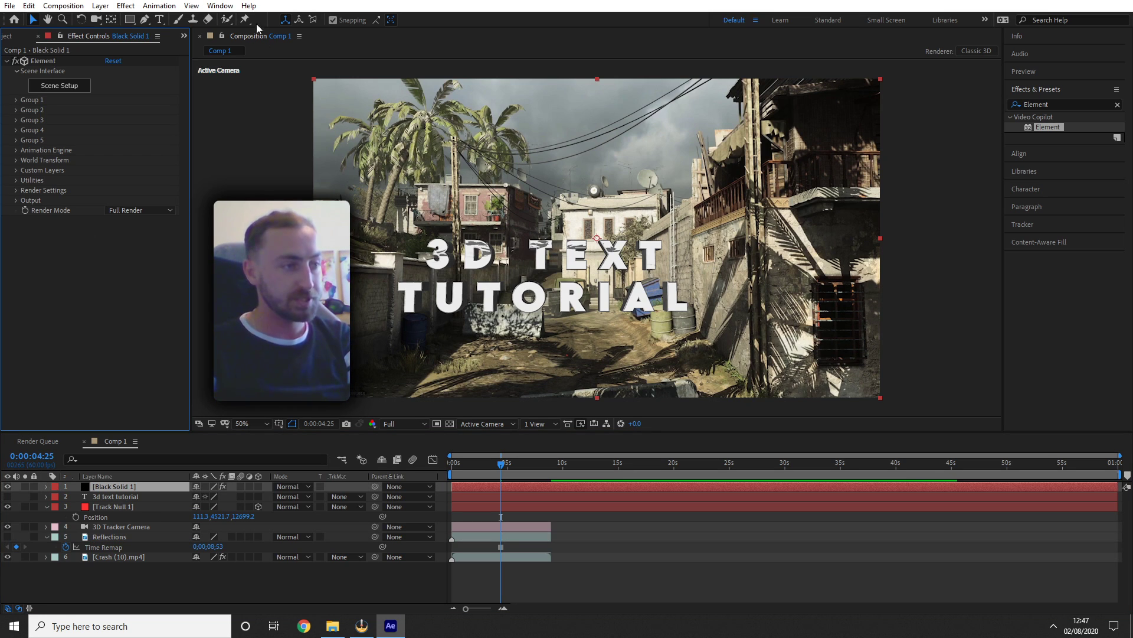
- Set Element's Physical Environment Override Layer to 5. Reflections
click(124, 487)
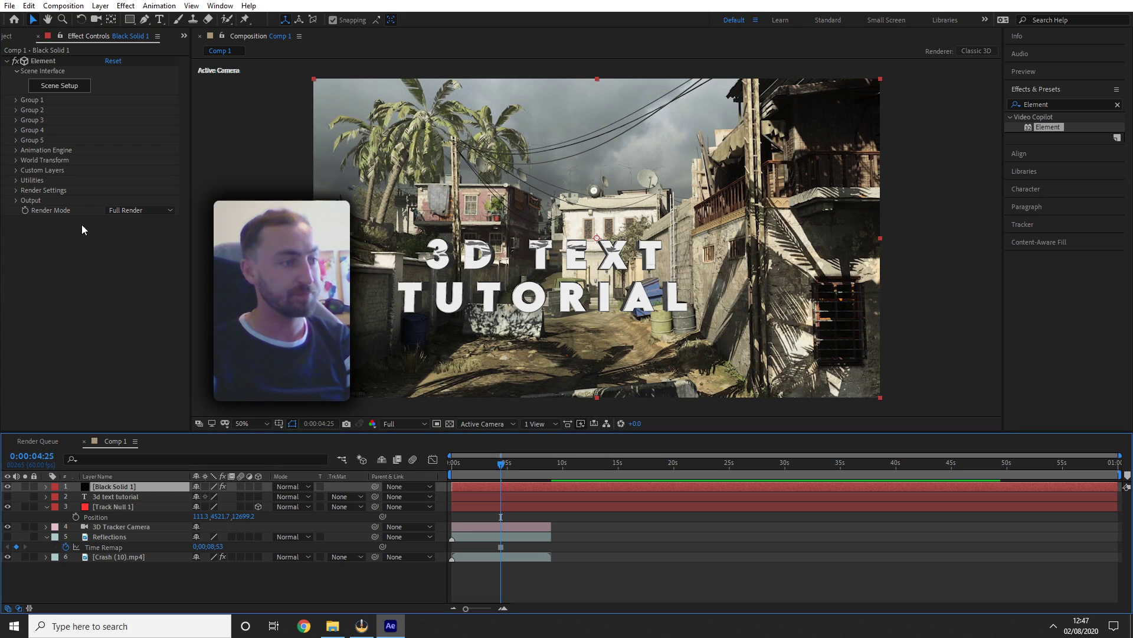
click(16, 192)
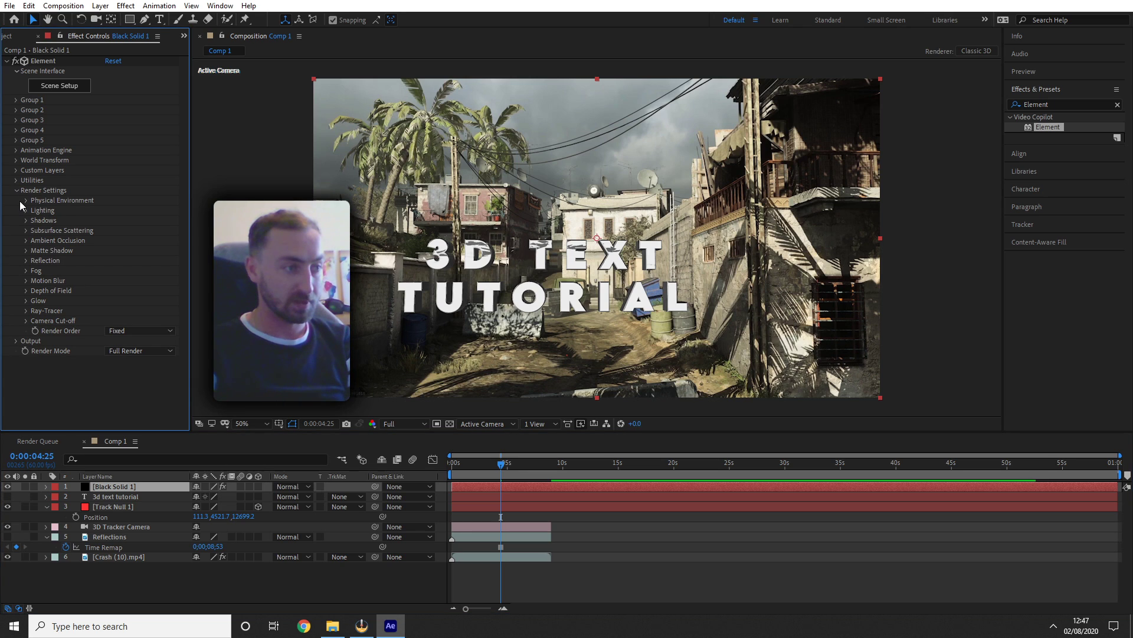
click(26, 200)
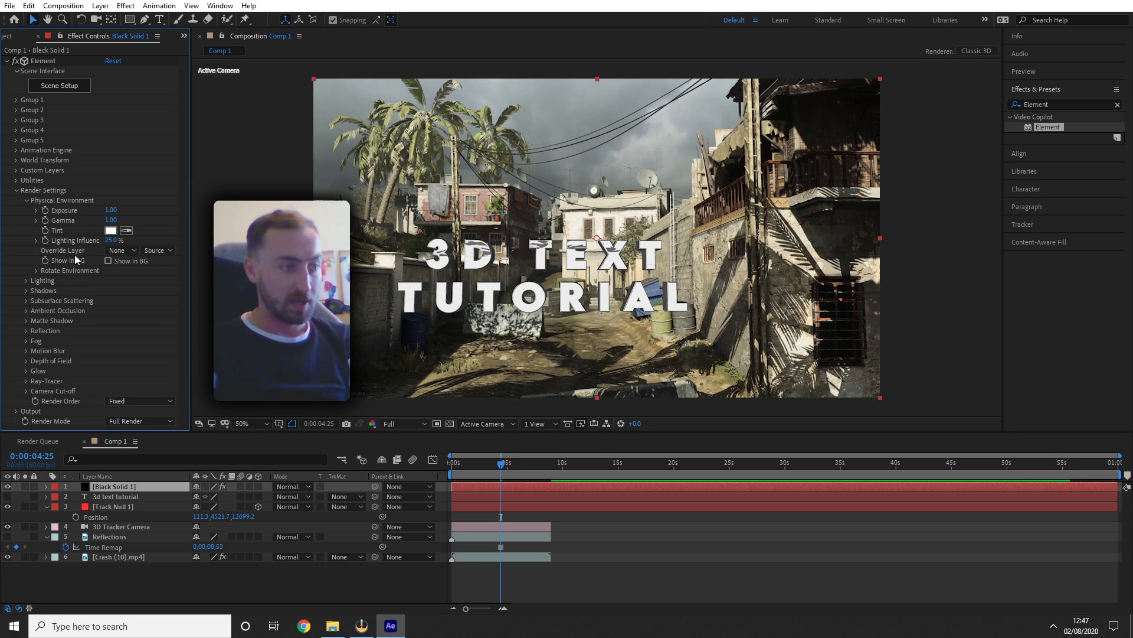
click(127, 250)
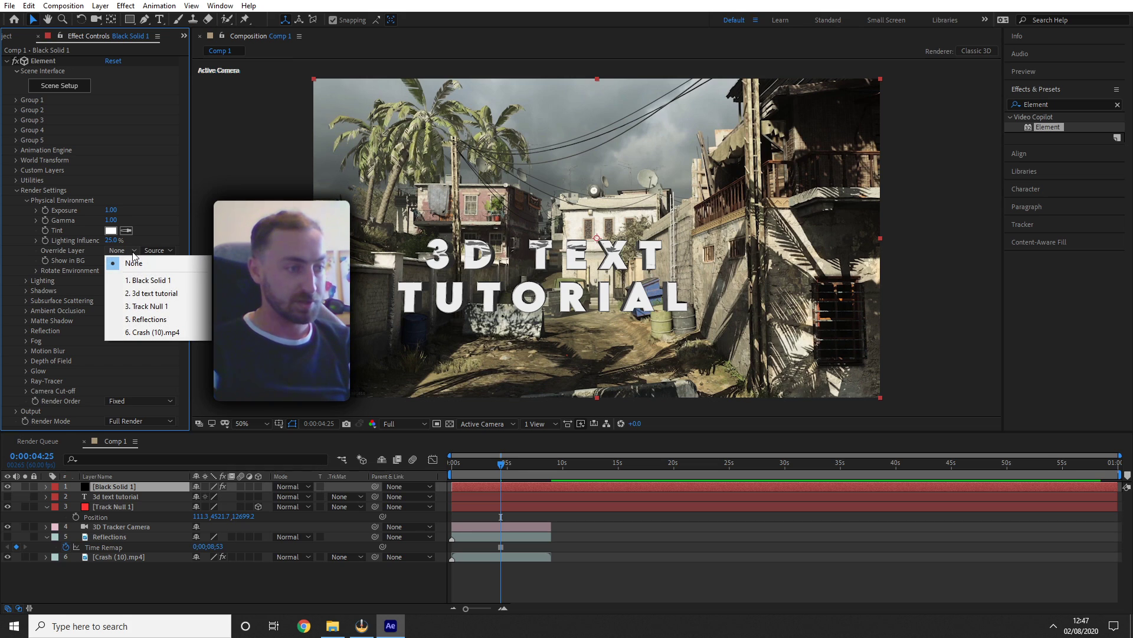
click(173, 321)
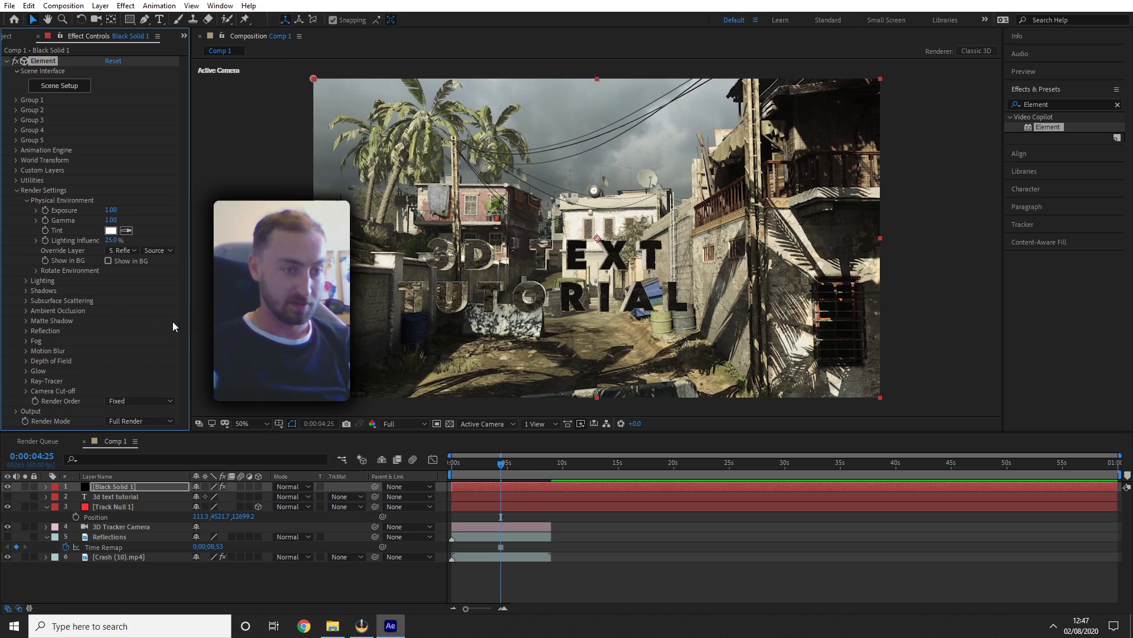
click(17, 190)
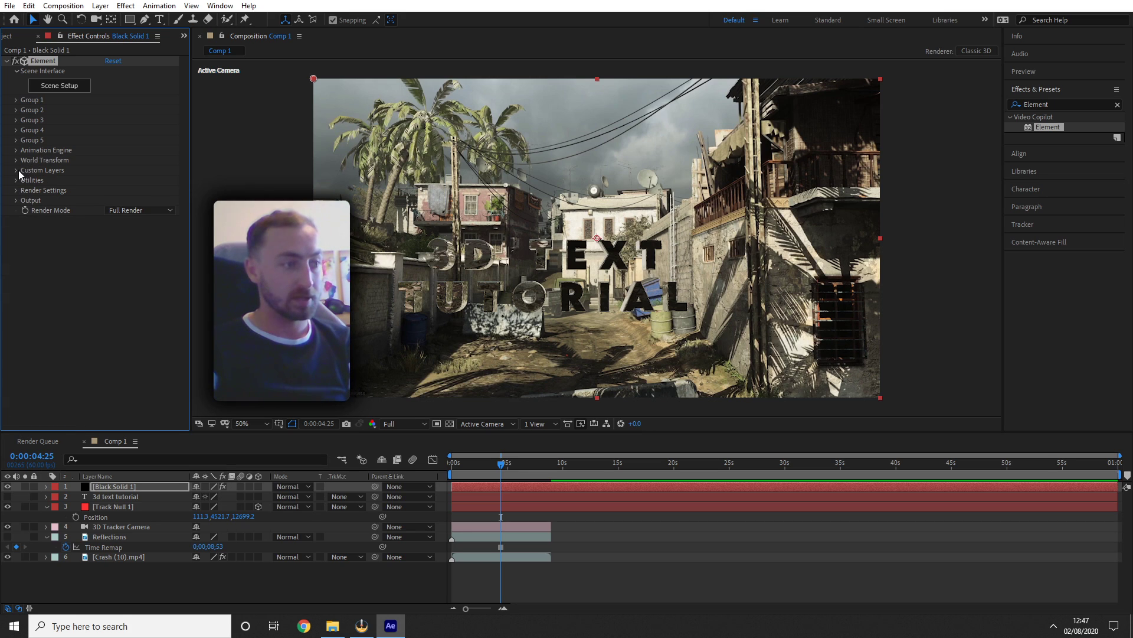
- Set Custom Texture Maps Layer 1 to the Reflections layer
click(18, 171)
click(26, 189)
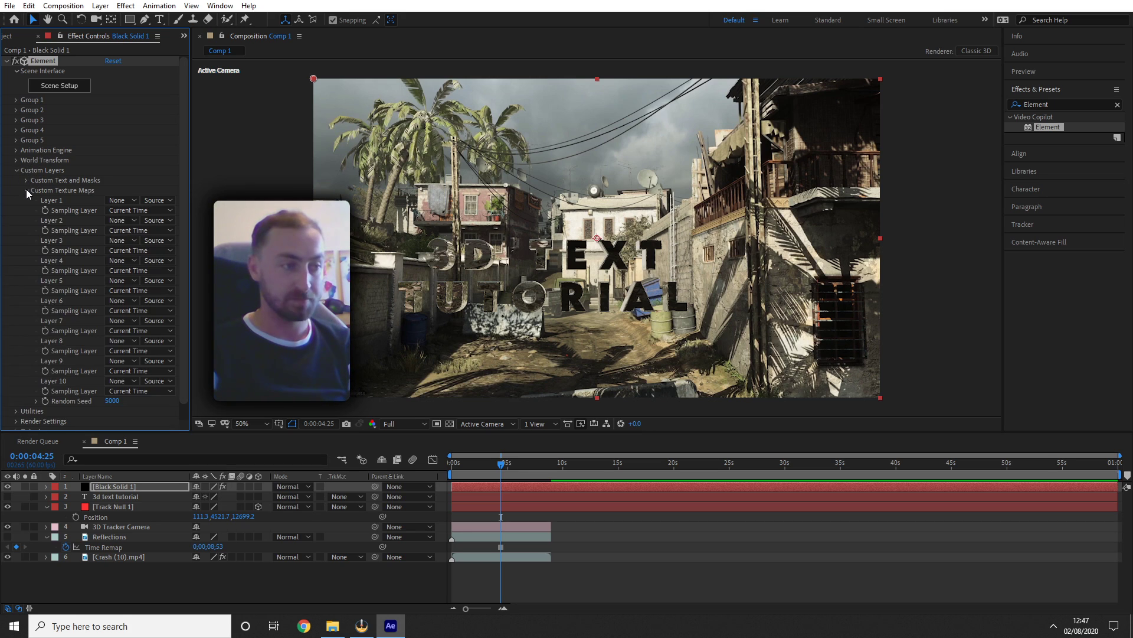
click(121, 200)
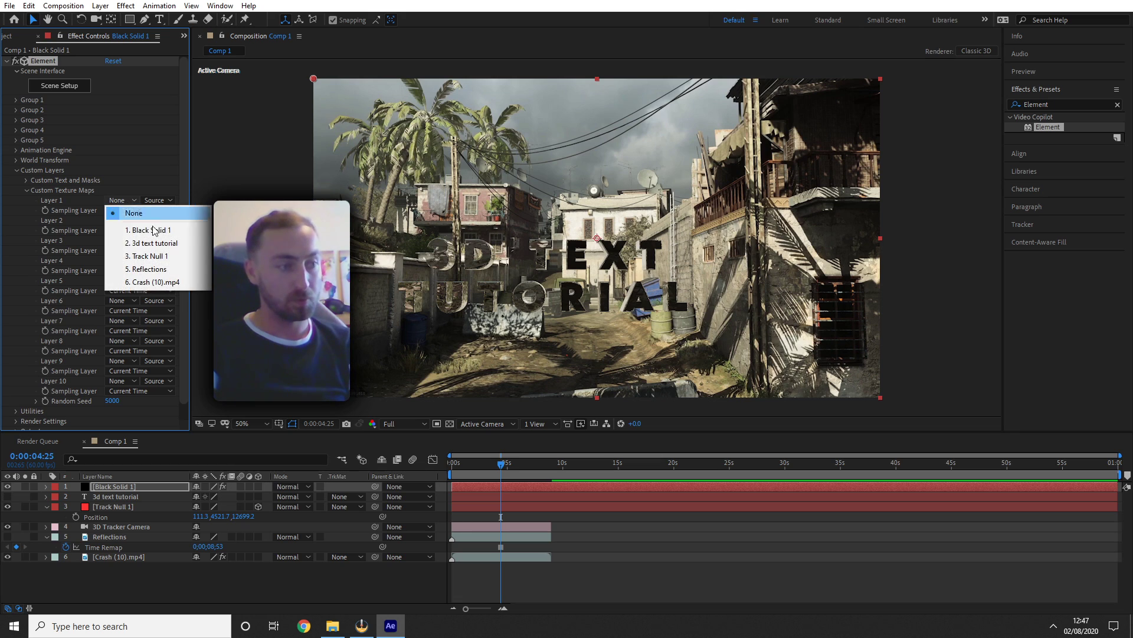
click(173, 269)
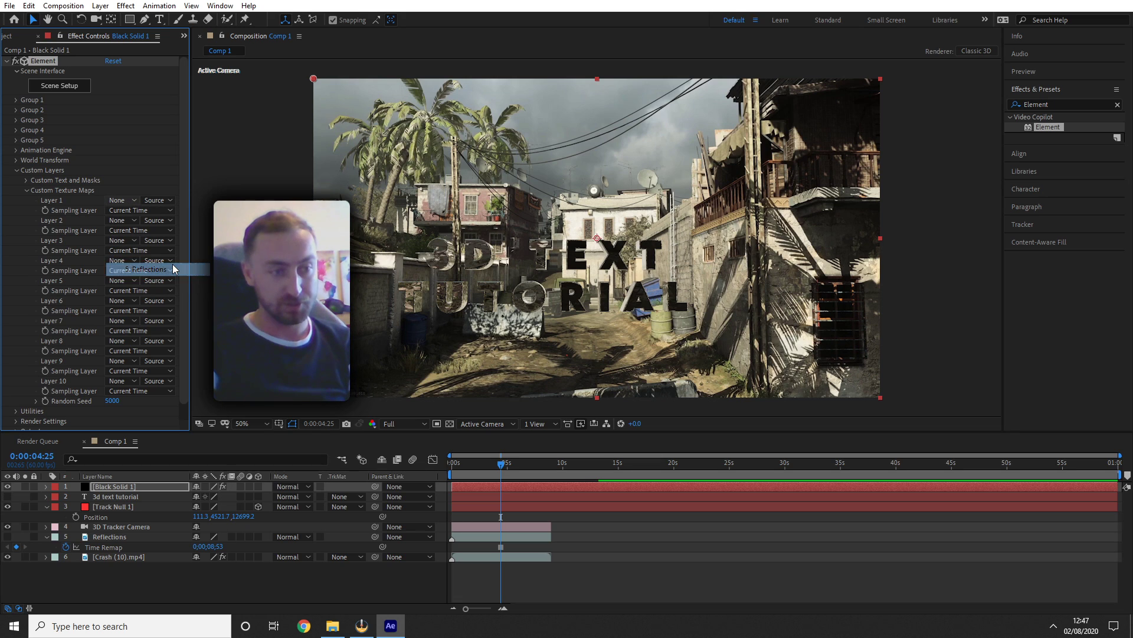
click(17, 170)
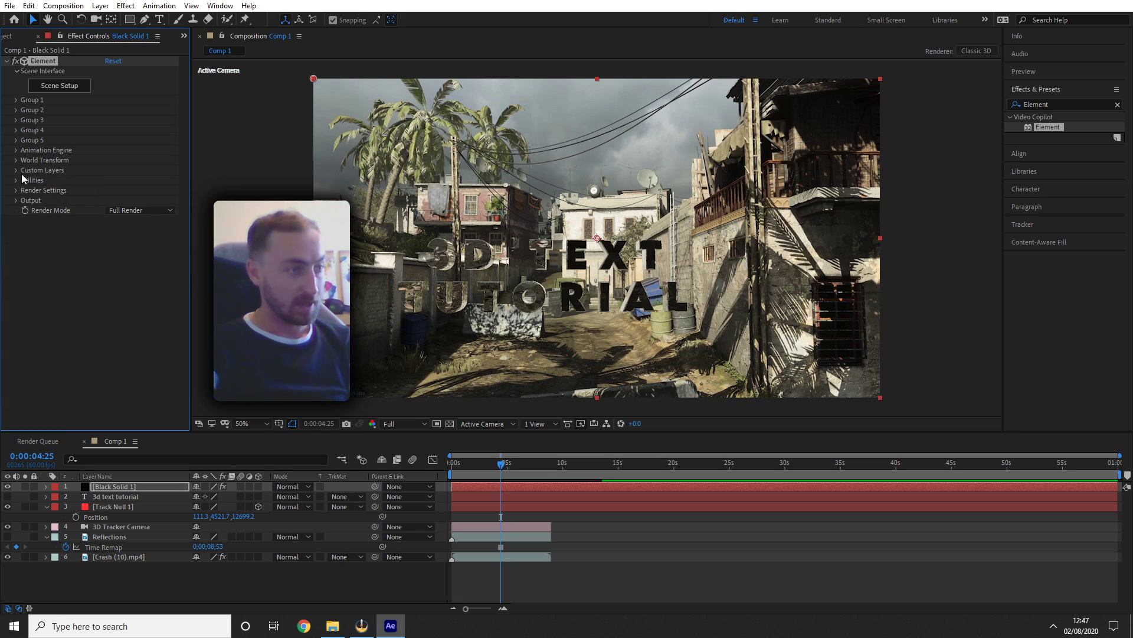
click(17, 190)
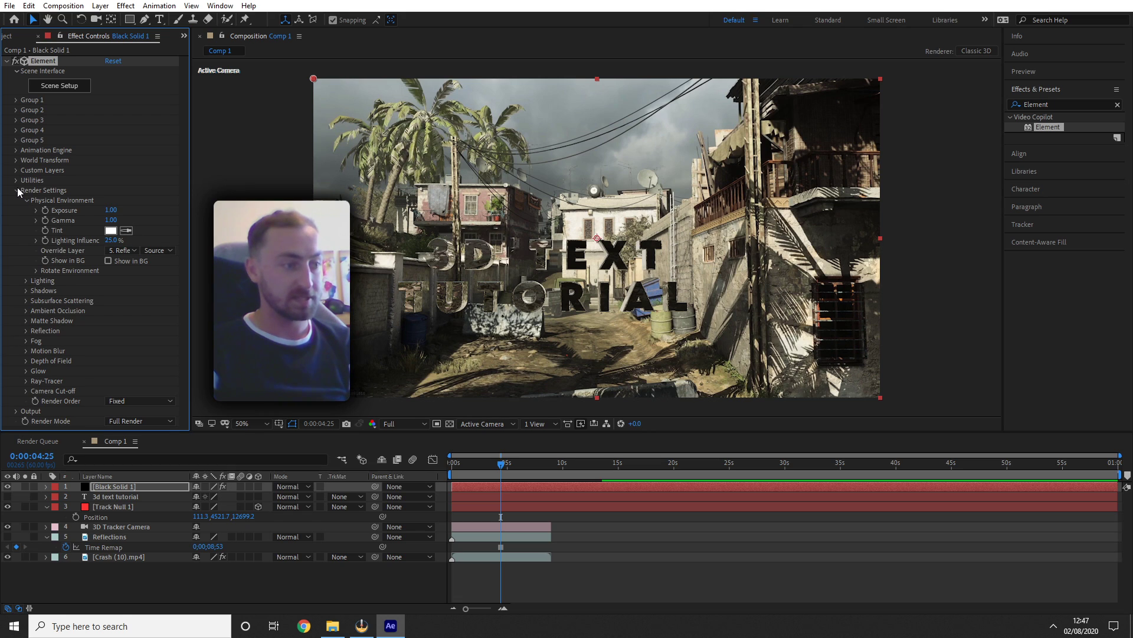
- Check Enable AO in Element's Ambient Occlusion settings and return the playhead to 0:00:00:00
click(27, 311)
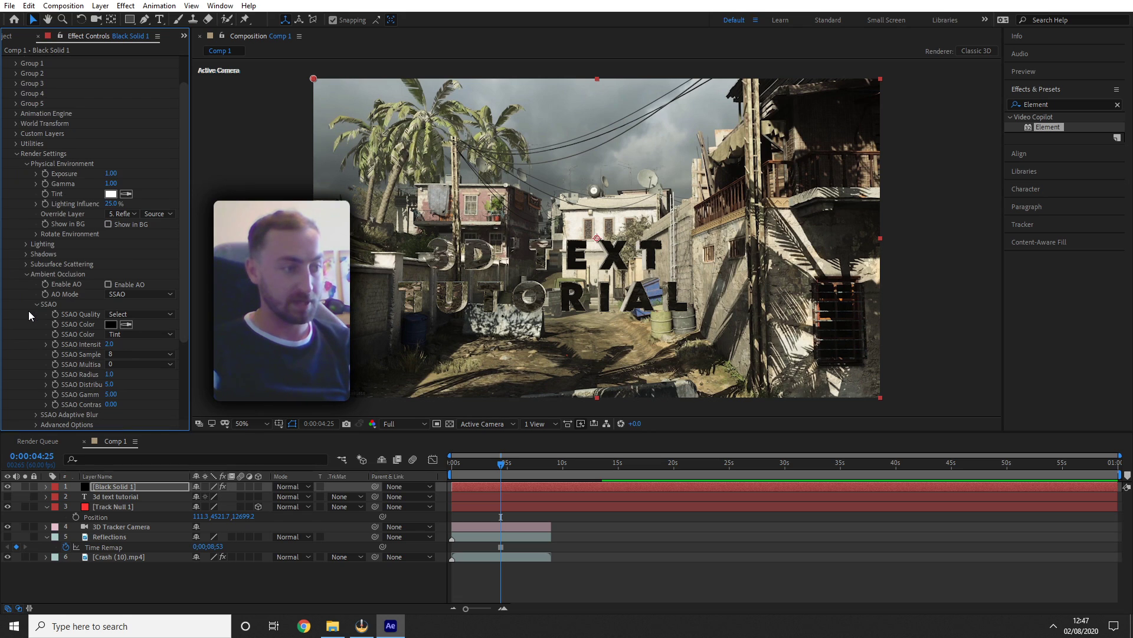
click(108, 284)
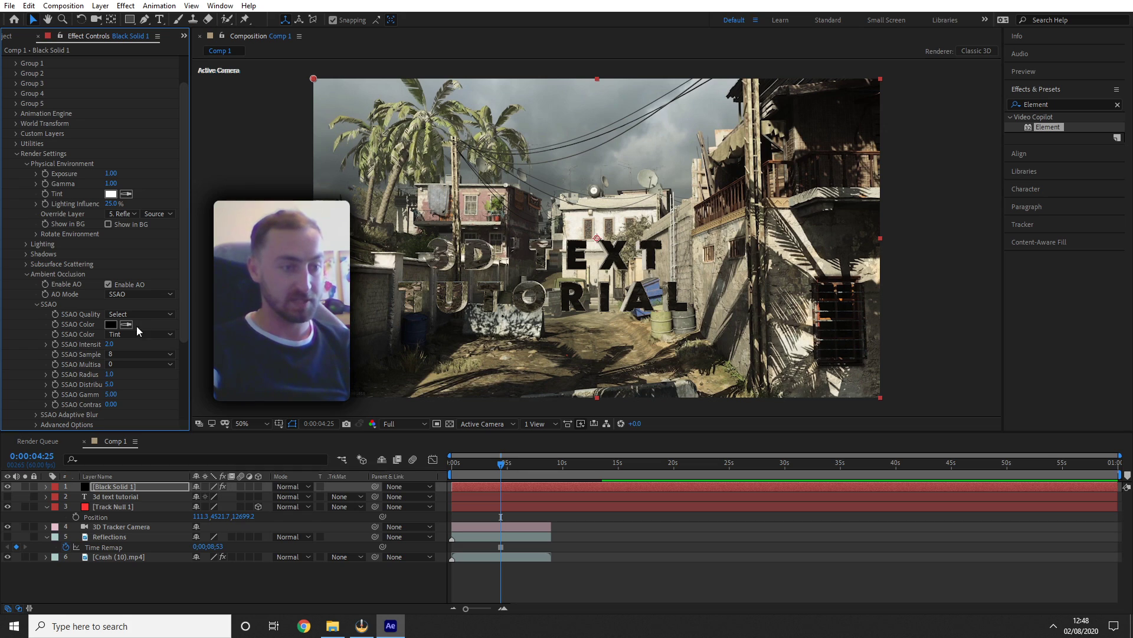
click(27, 272)
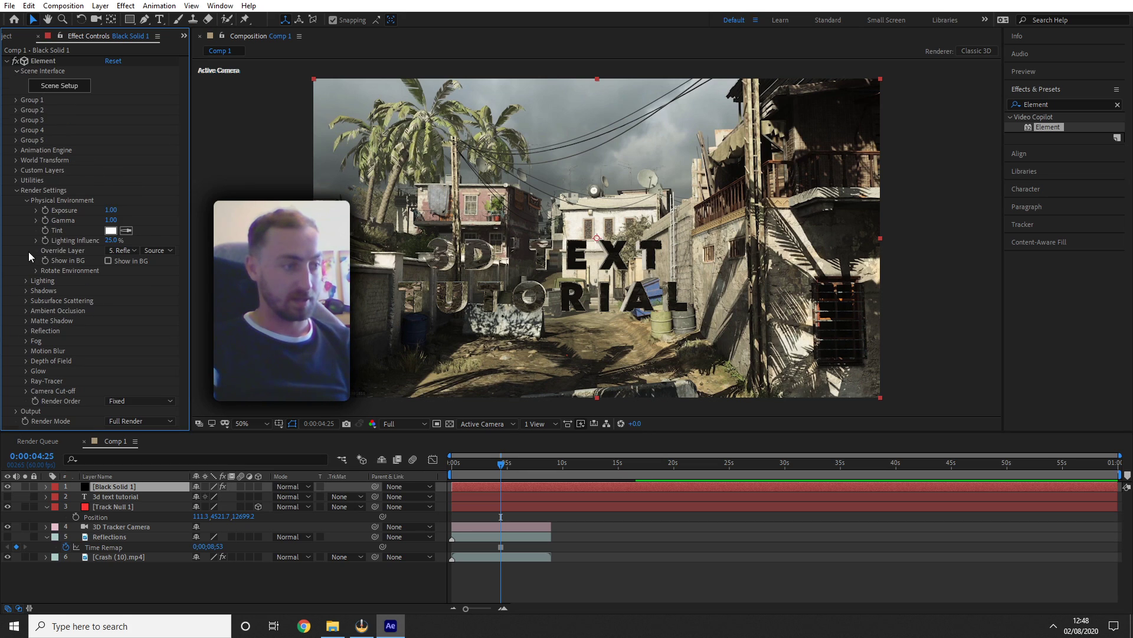
click(26, 201)
click(17, 190)
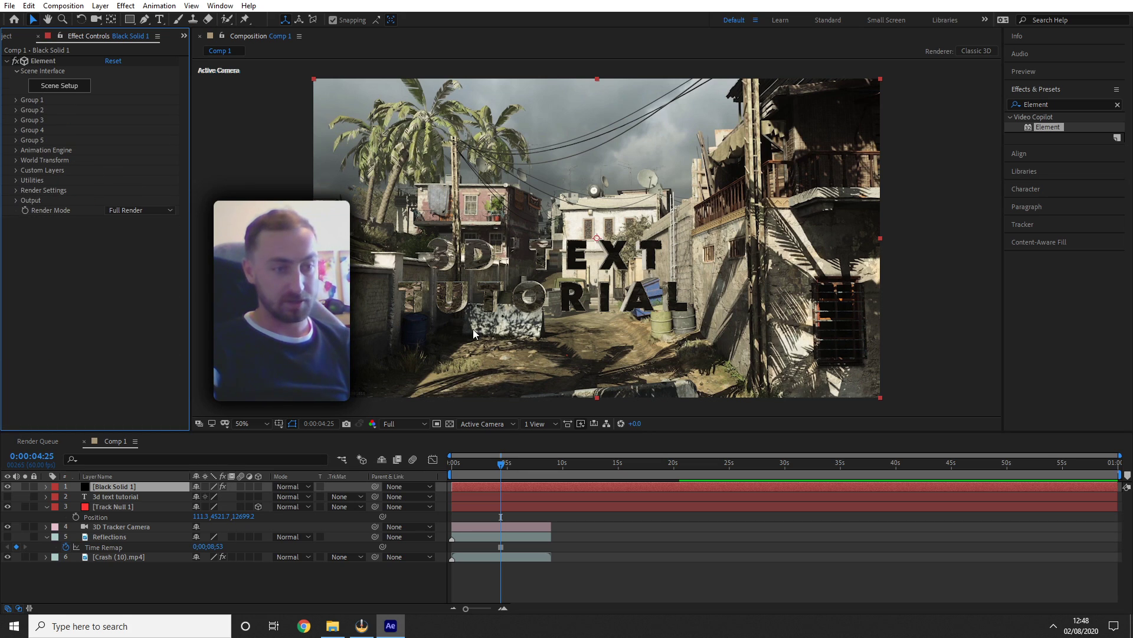
drag(501, 463, 443, 468)
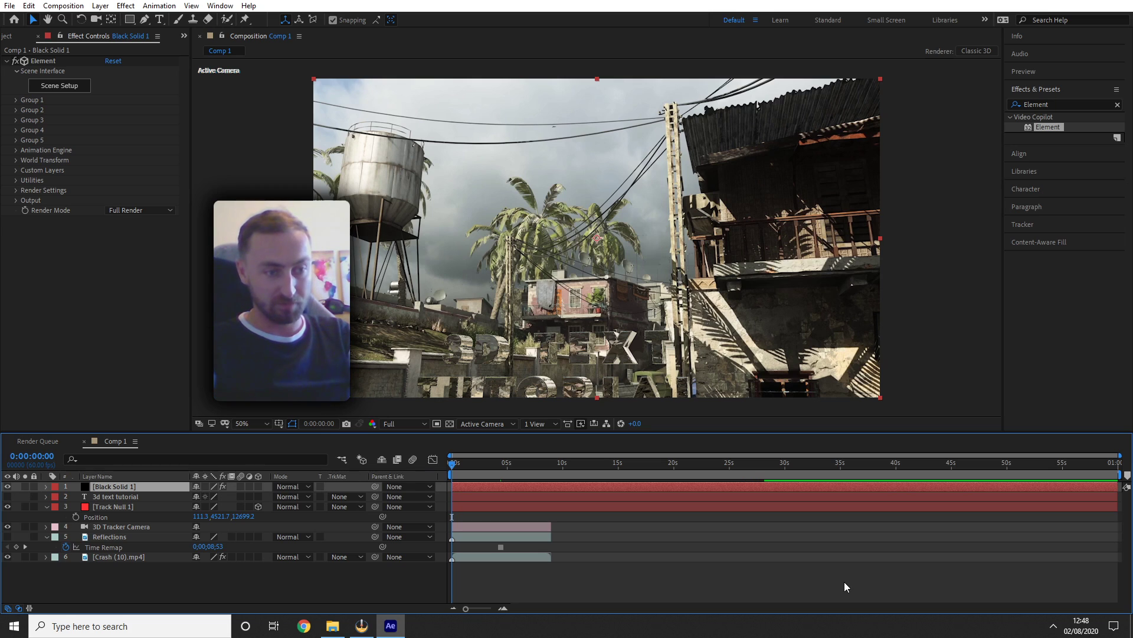
- Preview the composition, then set the current time to 0:00:08:59
key(space)
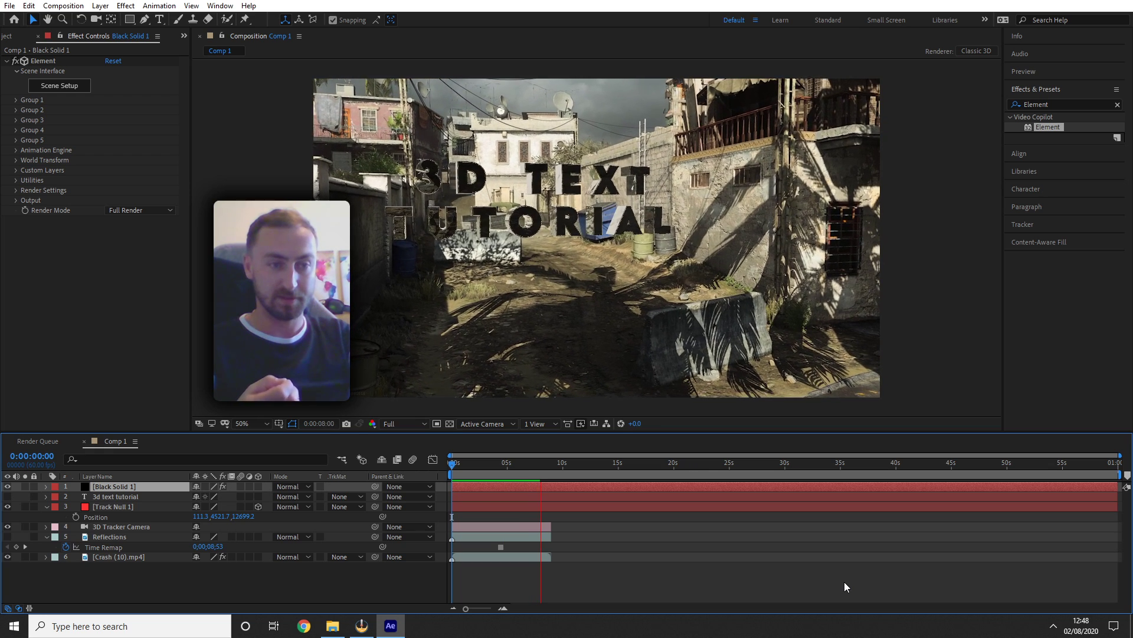
key(space)
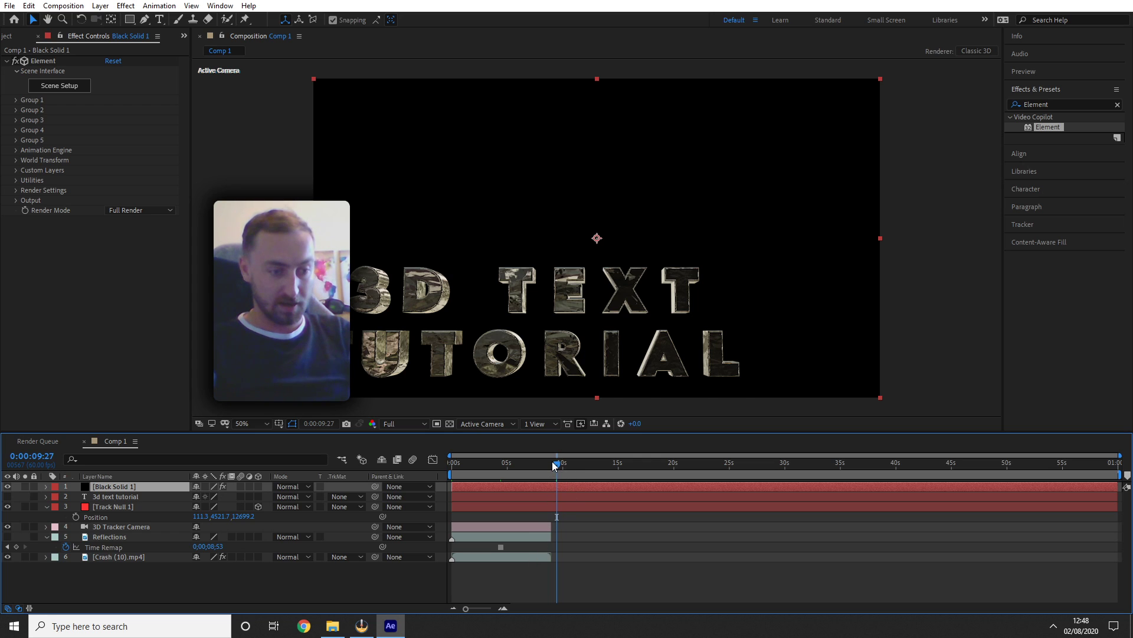
drag(553, 465, 548, 465)
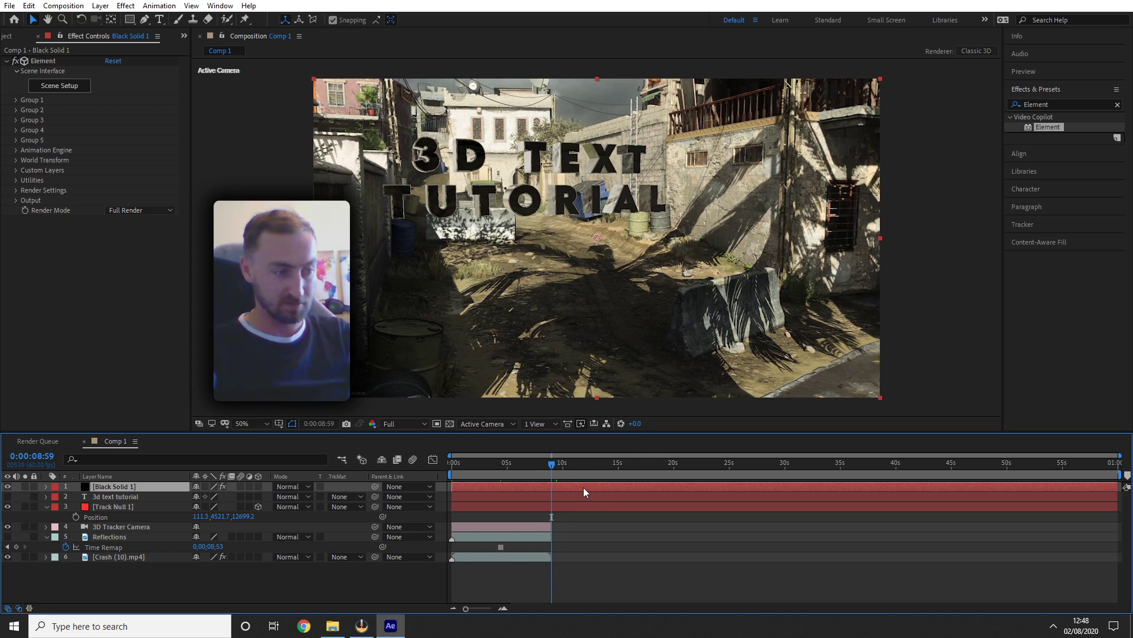
- Split Black Solid 1, the text and Track Null 1 at 0:00:08:59 and delete the right-hand pieces
shift+click(133, 498)
shift+click(139, 503)
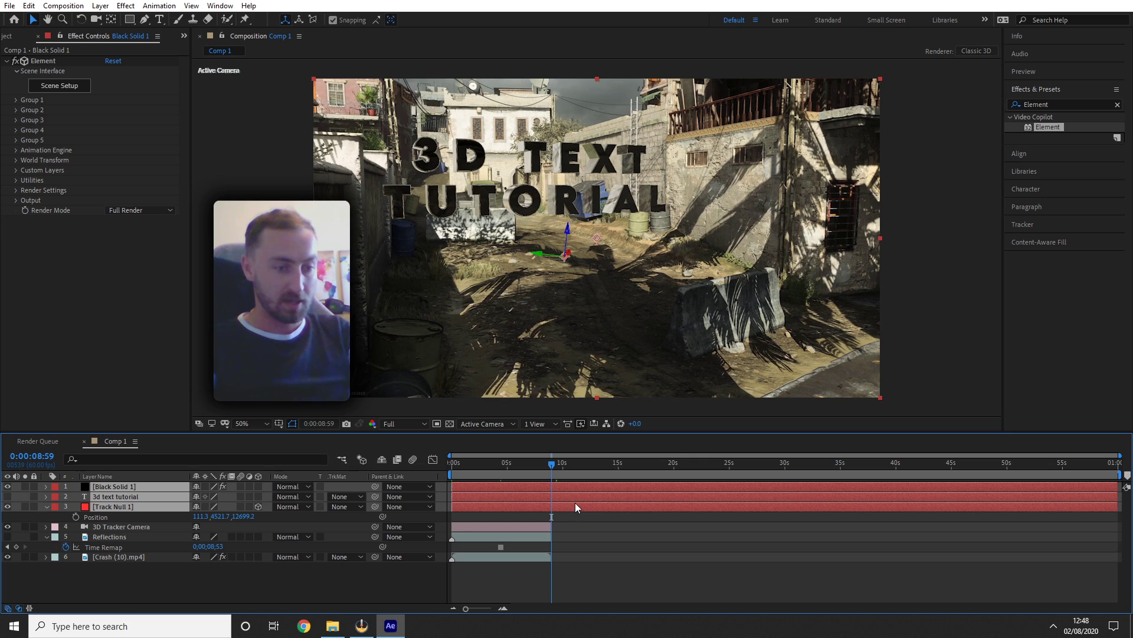
key(ctrl+shift+d)
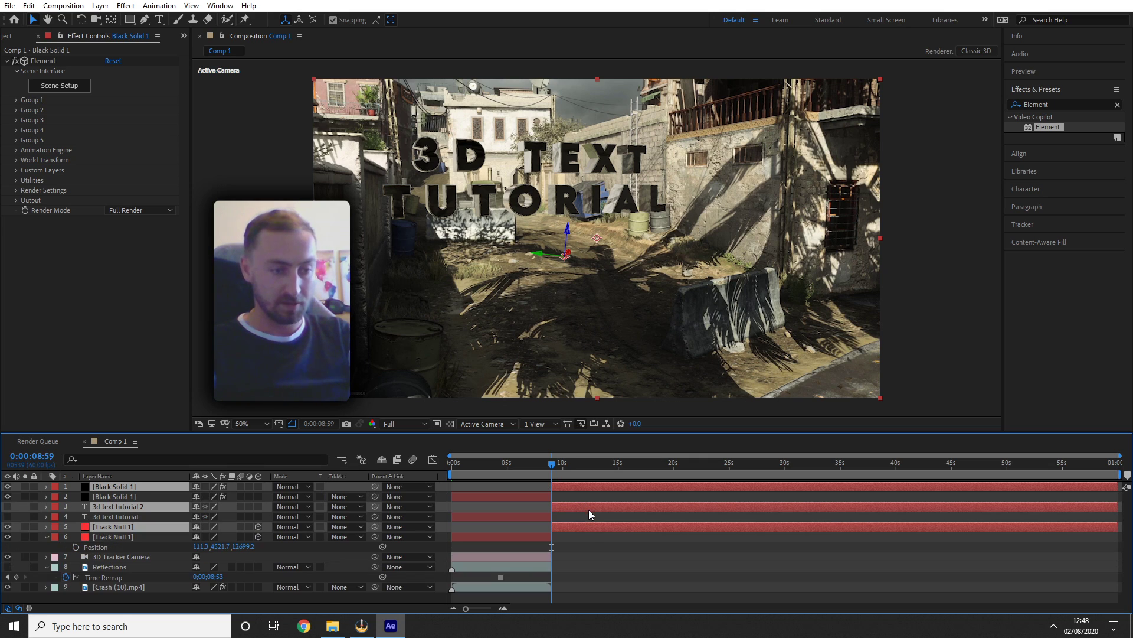
click(593, 540)
click(585, 527)
key(Delete)
click(577, 506)
key(Delete)
click(579, 486)
key(Delete)
- Preview the trimmed composition from the start
drag(553, 468, 583, 468)
key(Home)
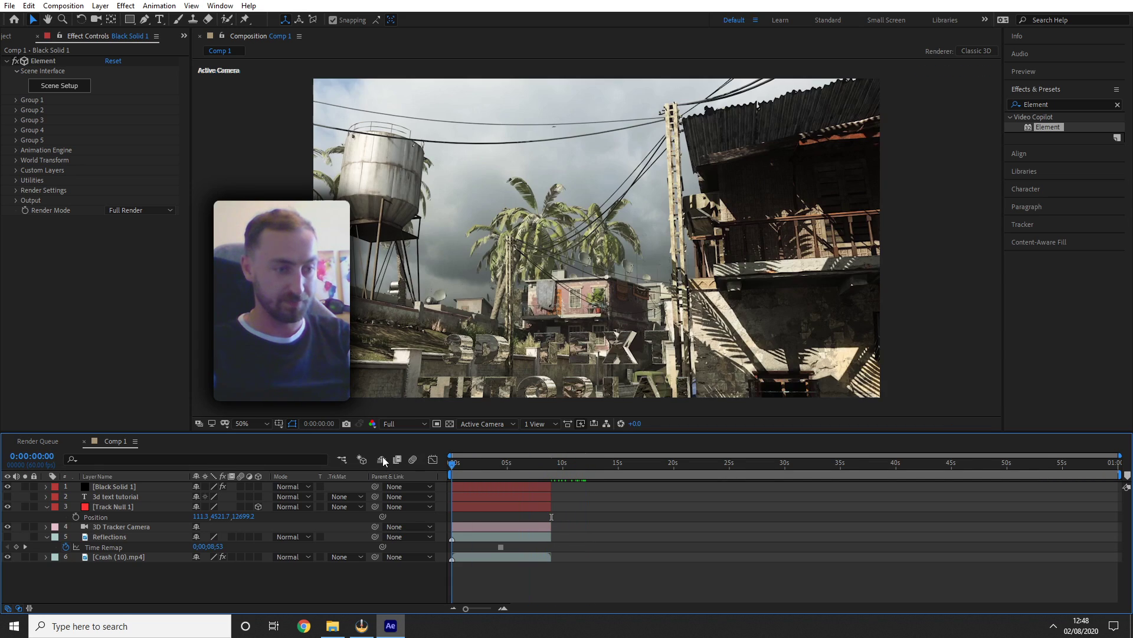
key(space)
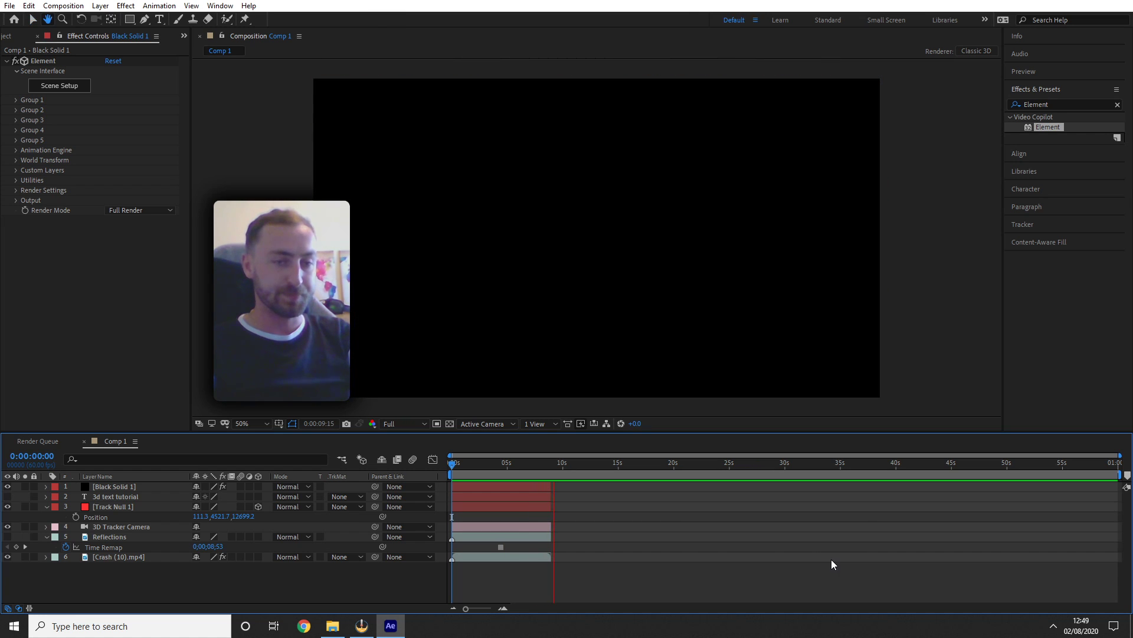
key(space)
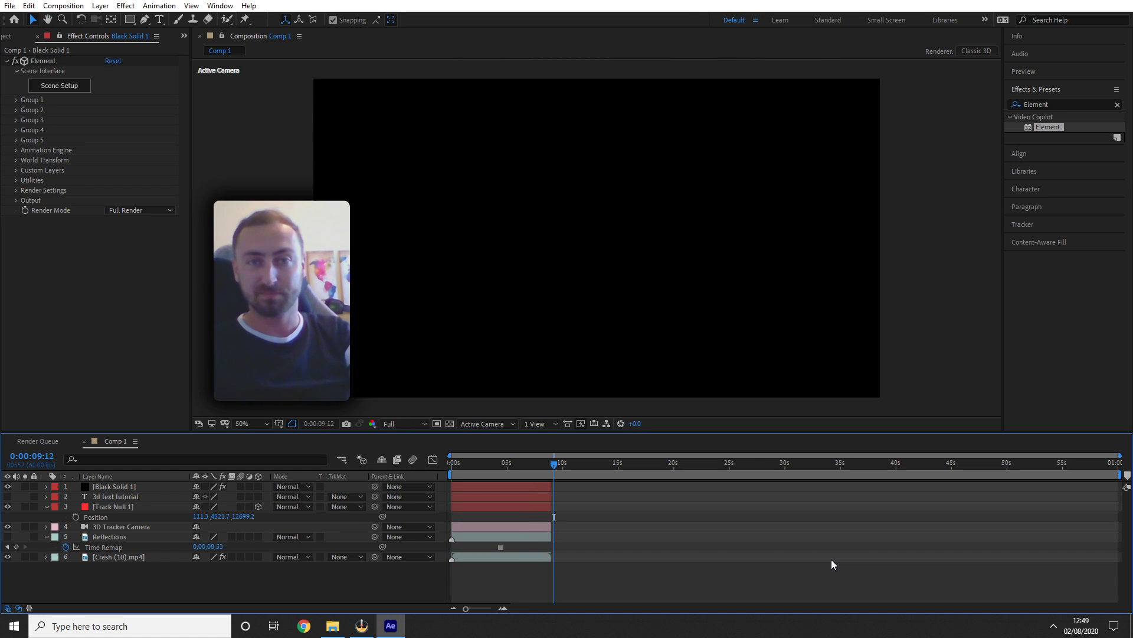